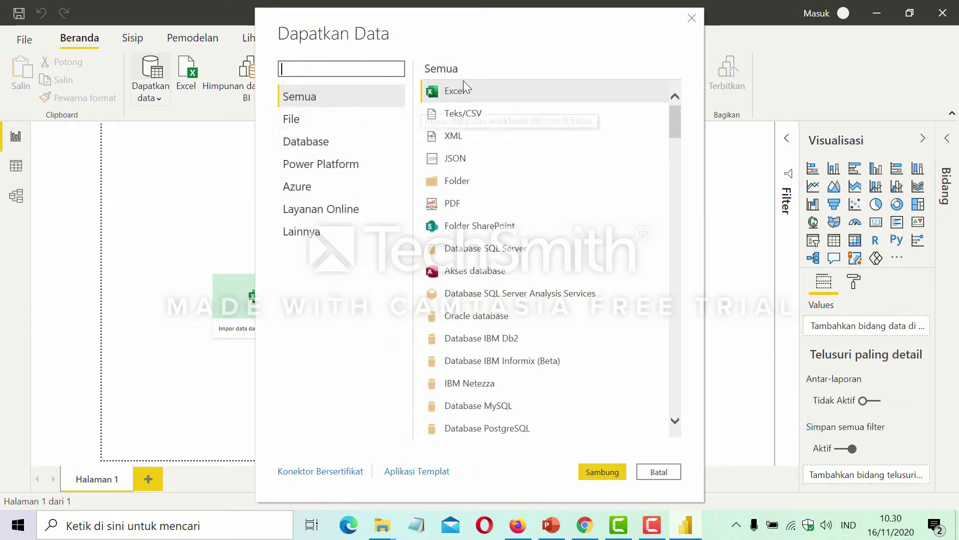
Look through the connectors offered in the File, Database, Power Platform, Azure and Layanan Online data source categories.
click(310, 128)
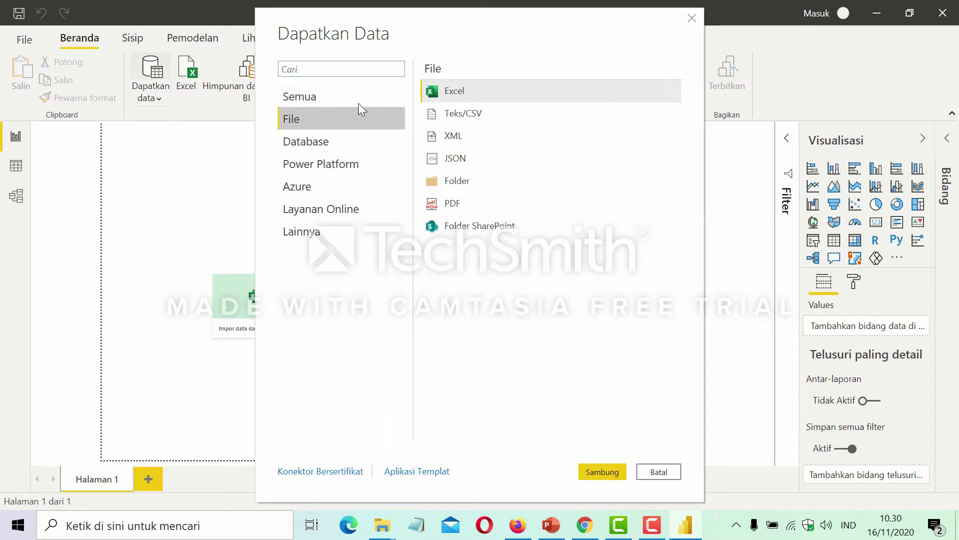
click(307, 148)
click(314, 168)
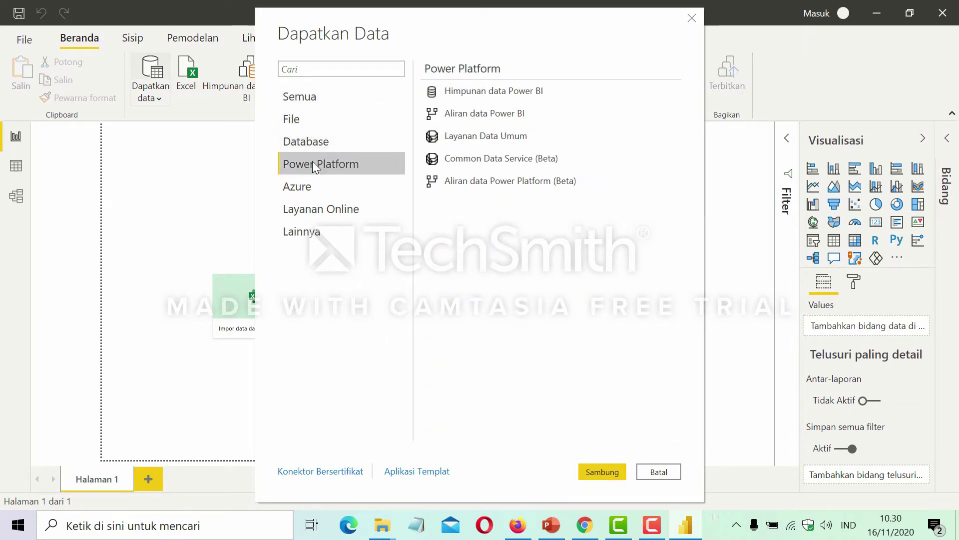
click(307, 192)
scroll(505, 100, down, 1)
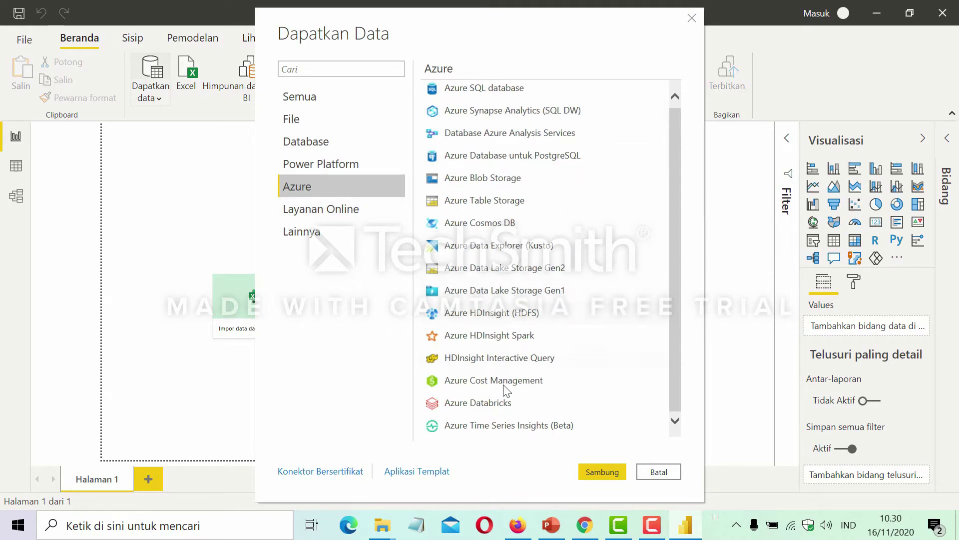
click(303, 219)
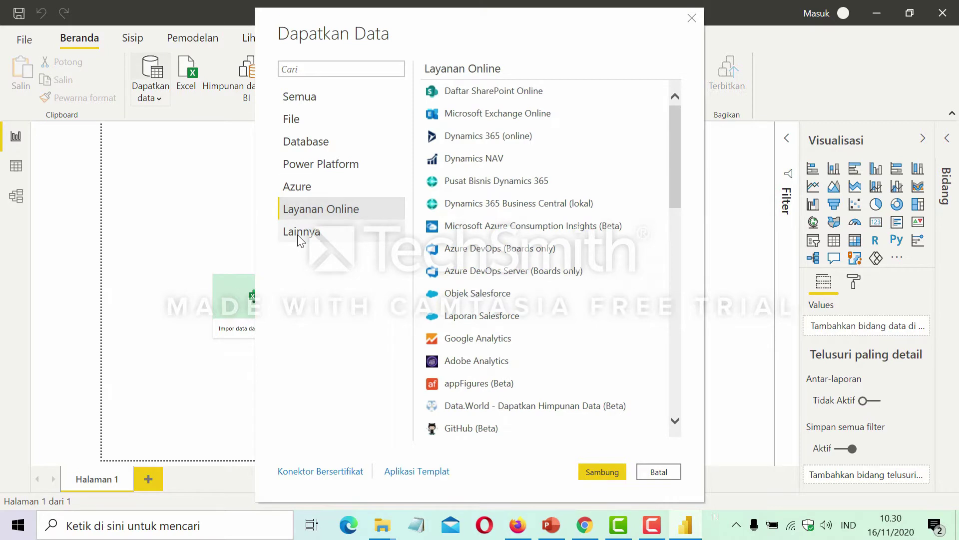
Choose the Web connector from the Lainnya category and start the connection.
click(297, 236)
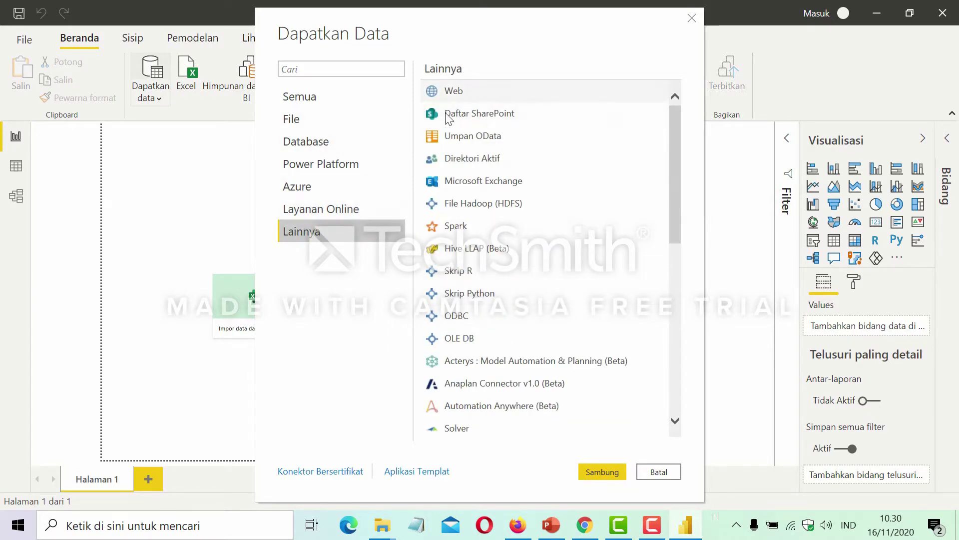
click(464, 91)
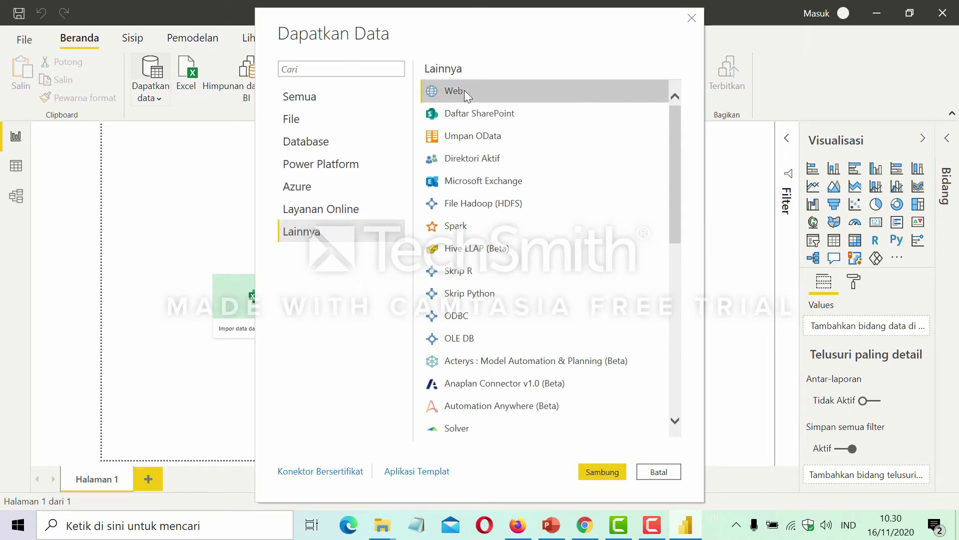
click(603, 473)
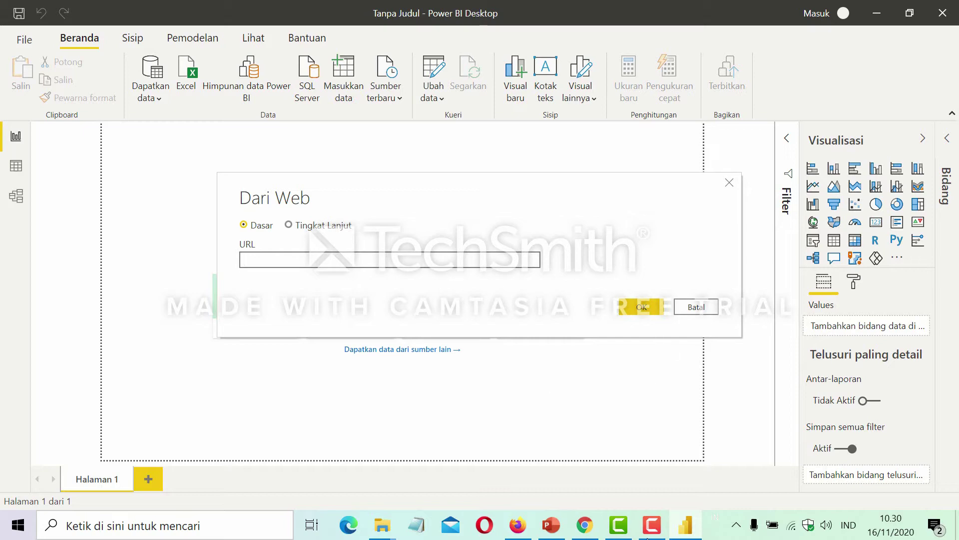
Switch to Chrome and copy the address of the okezone.com/covid-19 page.
click(586, 524)
click(919, 241)
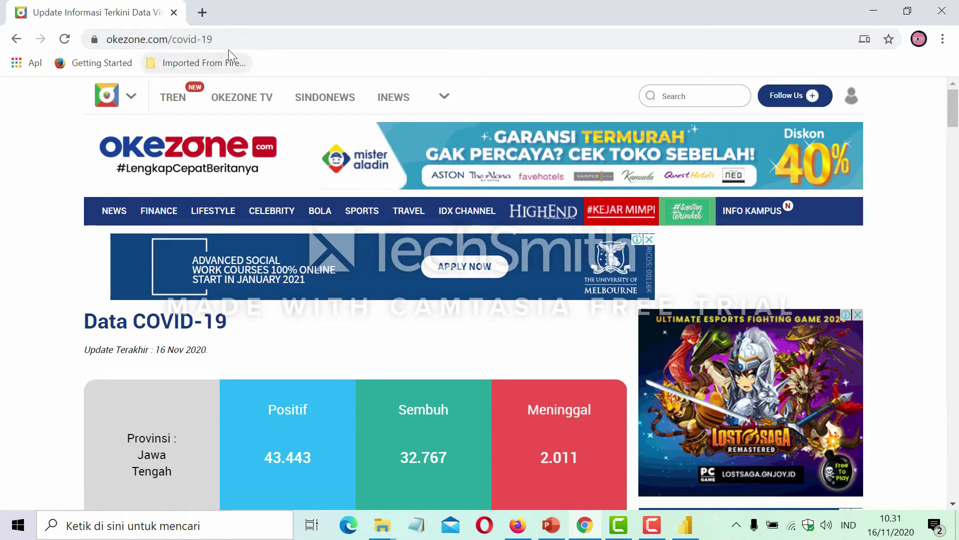
drag(289, 41, 99, 47)
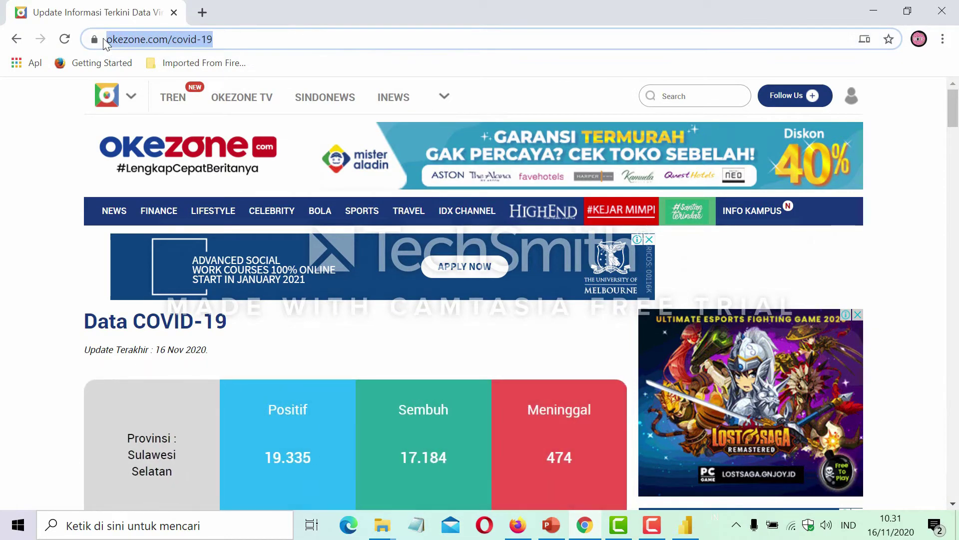
right_click(162, 36)
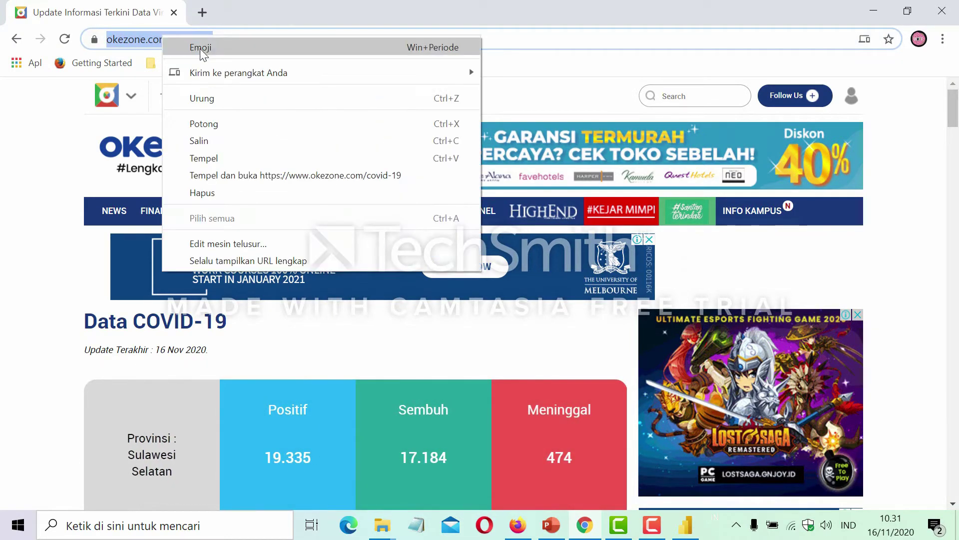
click(205, 141)
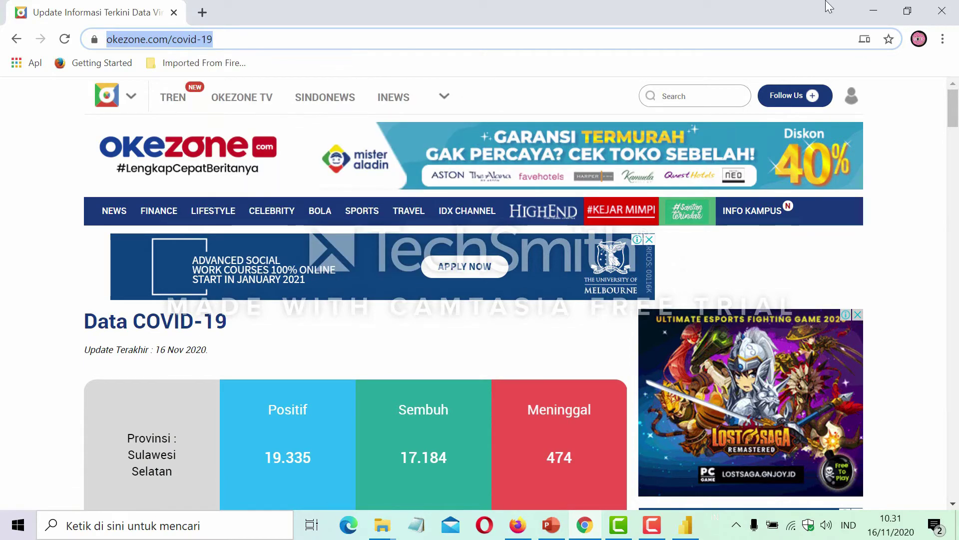
click(874, 10)
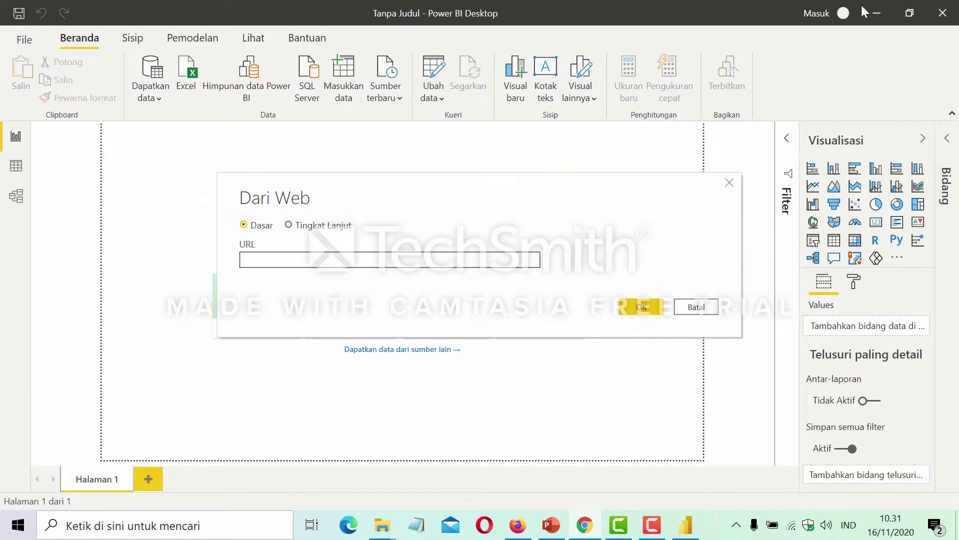
right_click(322, 267)
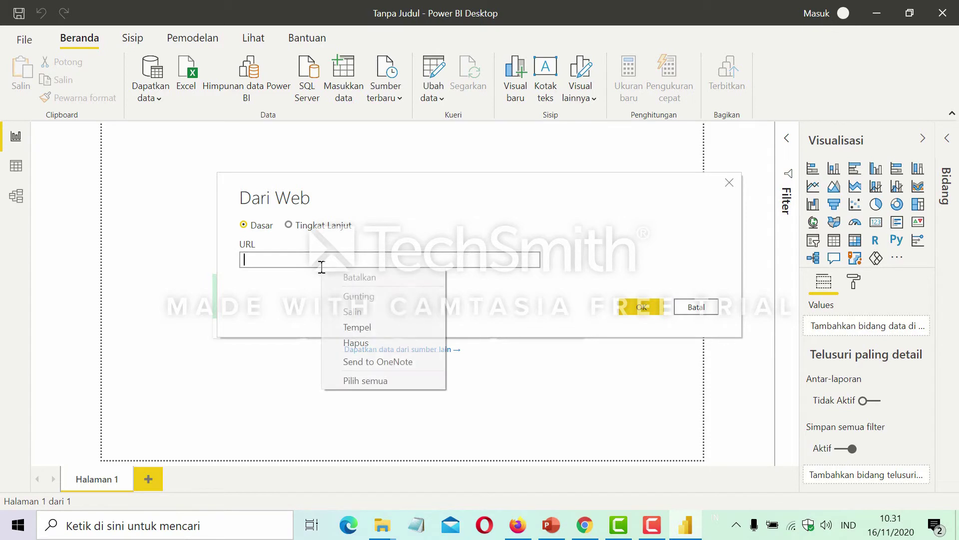
click(355, 328)
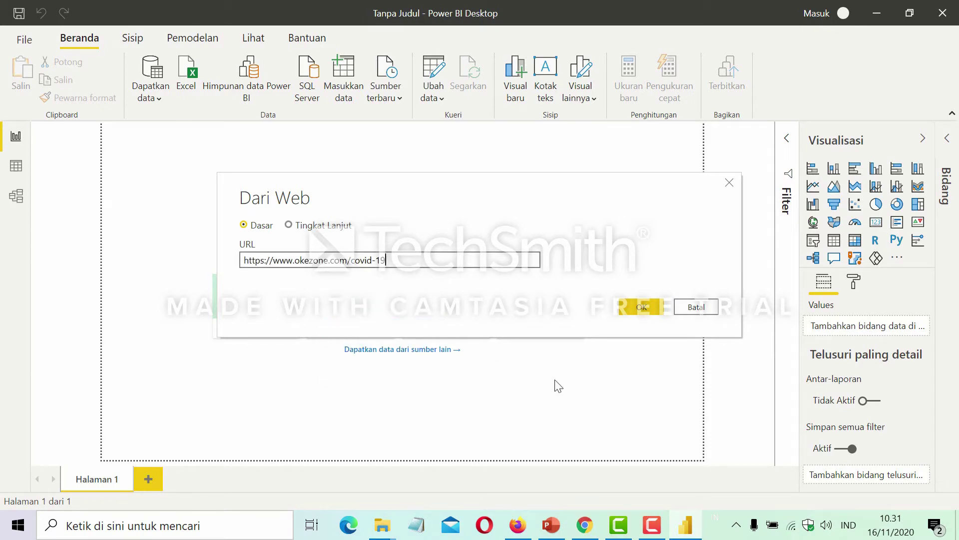
click(642, 309)
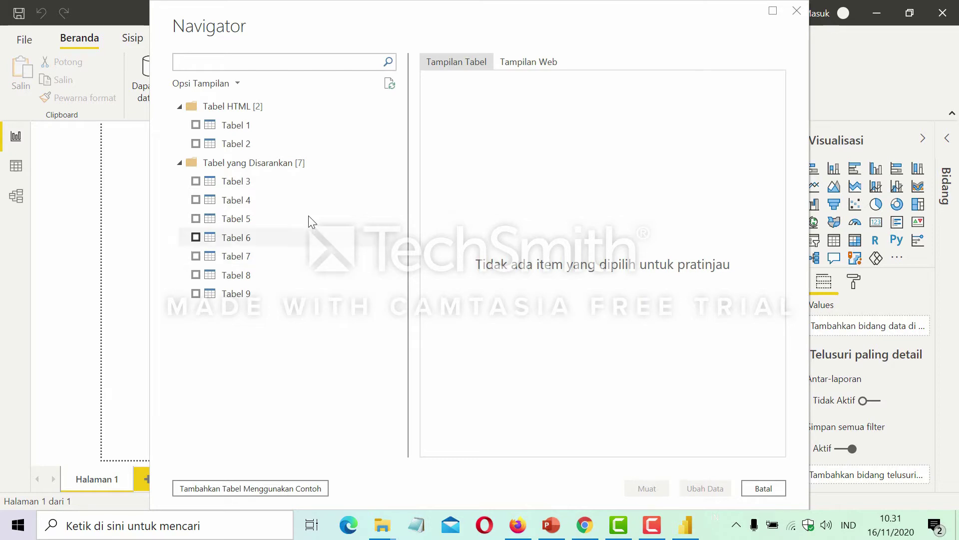
Select the HTML tables Tabel 1 and Tabel 2 for import.
click(196, 125)
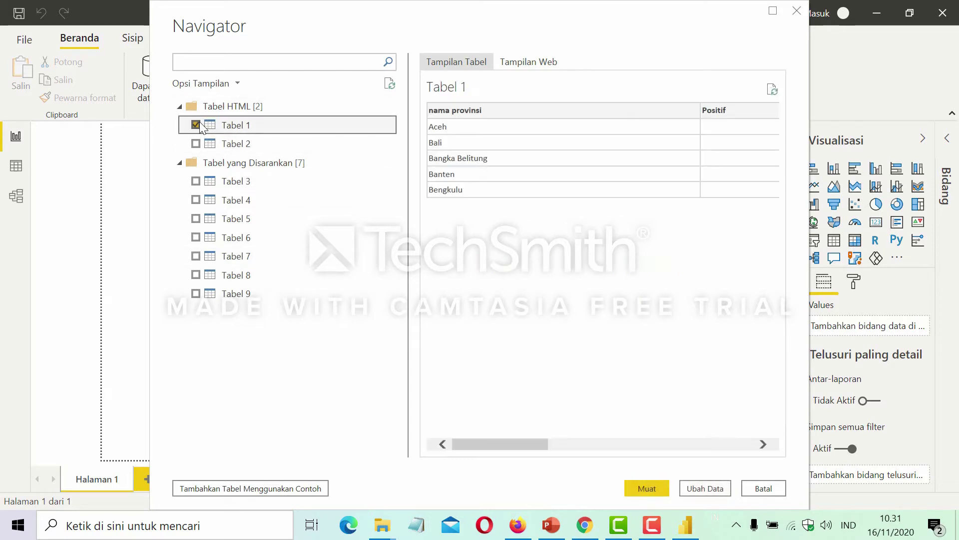
click(207, 146)
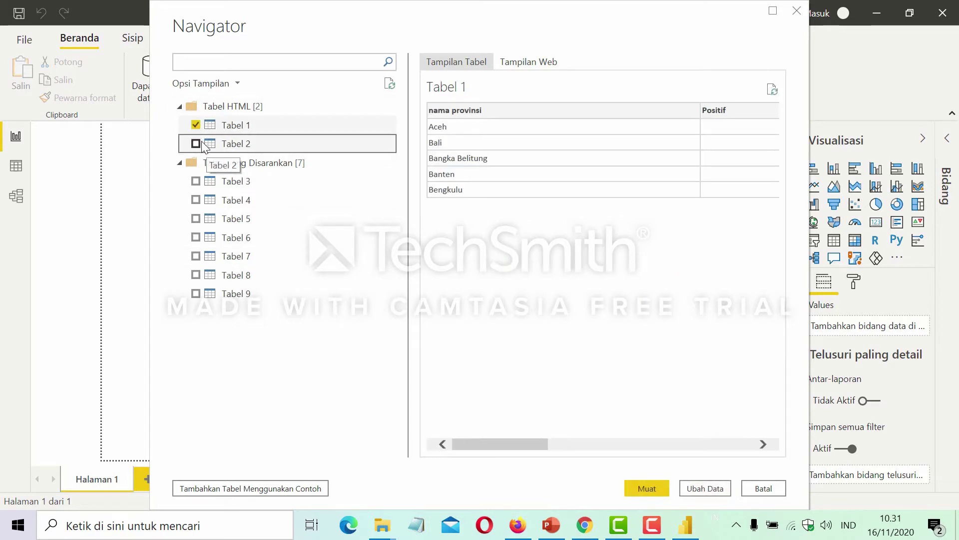
click(201, 146)
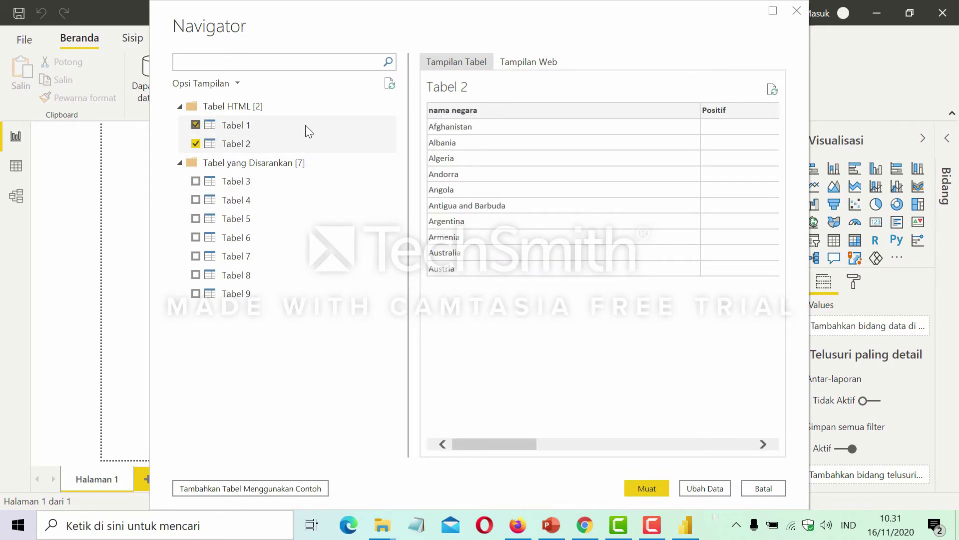
Preview the columns of Tabel 2 and Tabel 1, and open both tables in the Power Query Editor for transformation.
drag(529, 450, 549, 448)
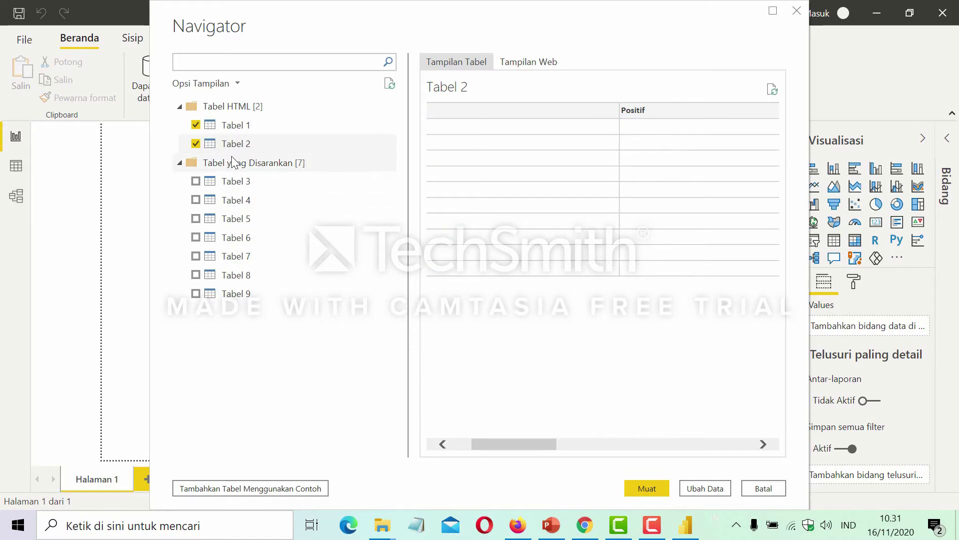
drag(519, 443, 500, 444)
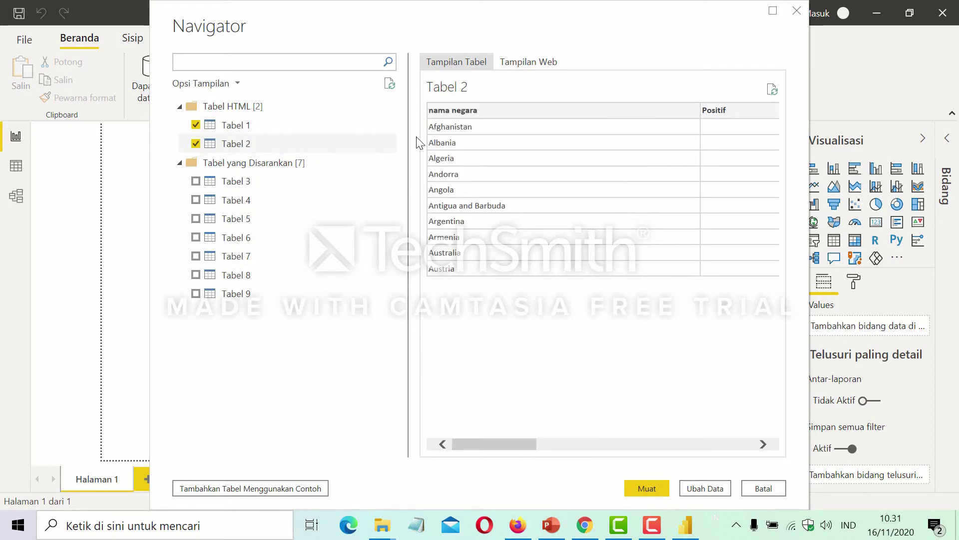
click(275, 128)
click(268, 140)
click(271, 129)
mouse_move(525, 446)
mouse_down()
mouse_move(676, 447)
mouse_move(511, 446)
mouse_up()
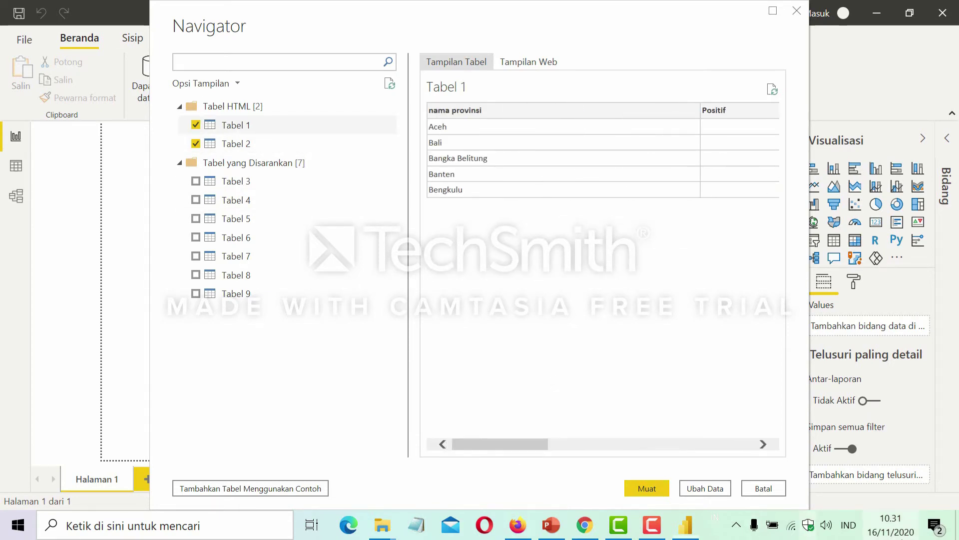
click(713, 488)
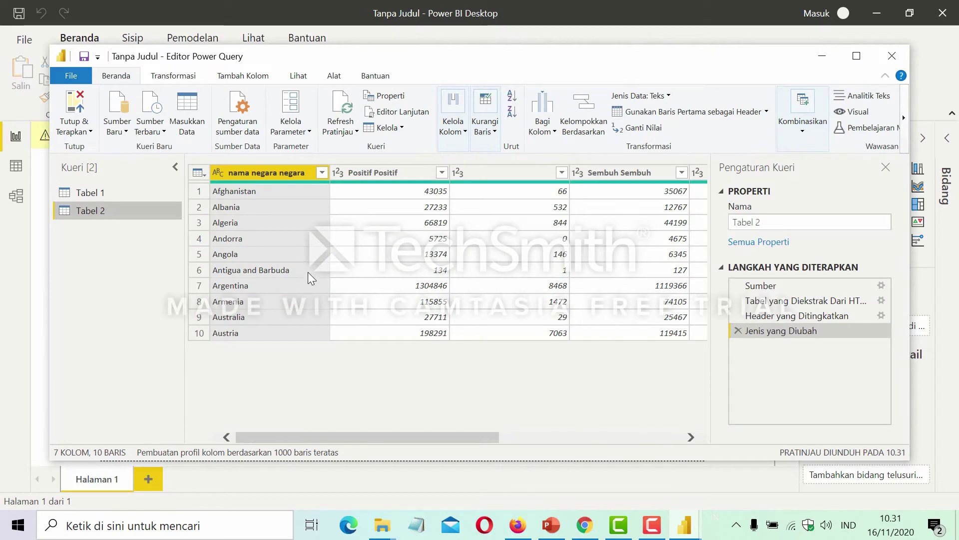
Rename the first column of Tabel 1 to "nama provinsi".
click(127, 197)
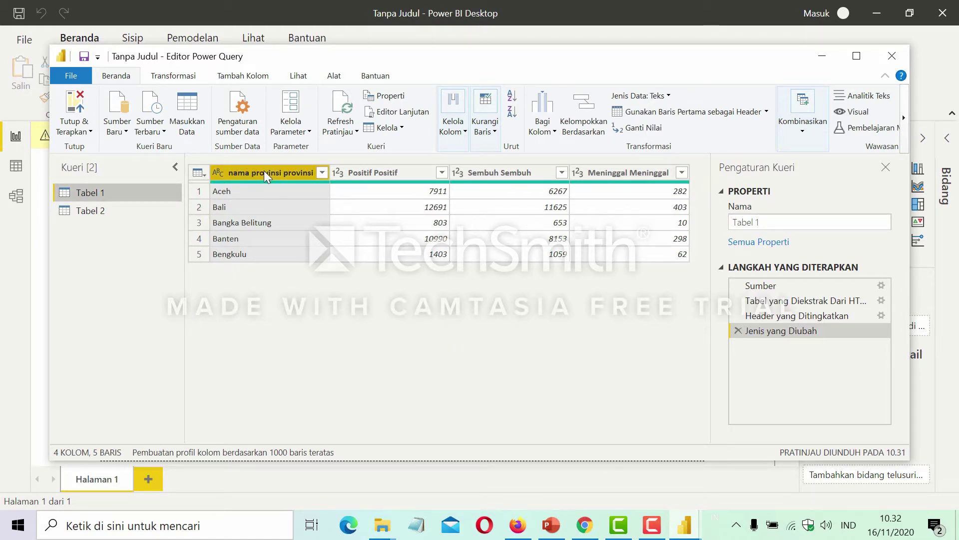
double_click(292, 169)
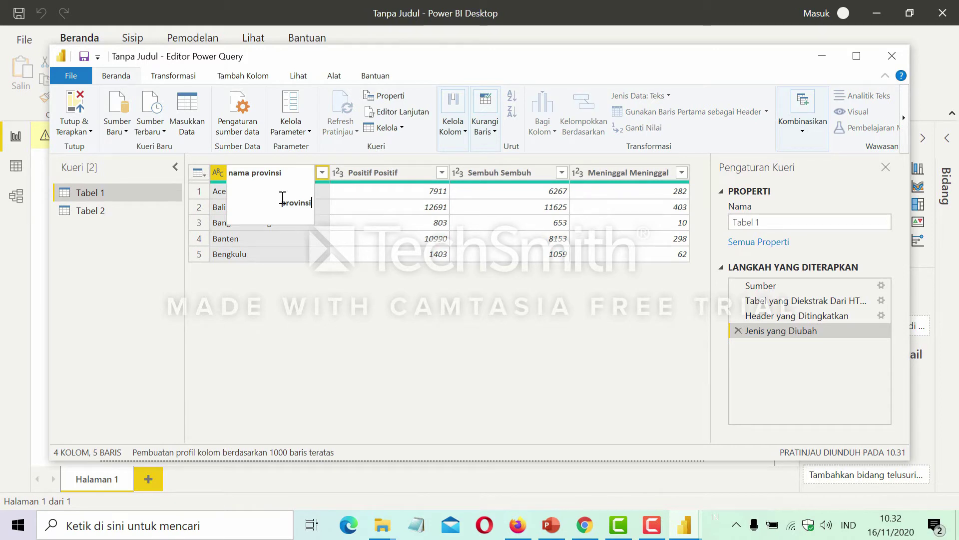
drag(314, 205, 226, 183)
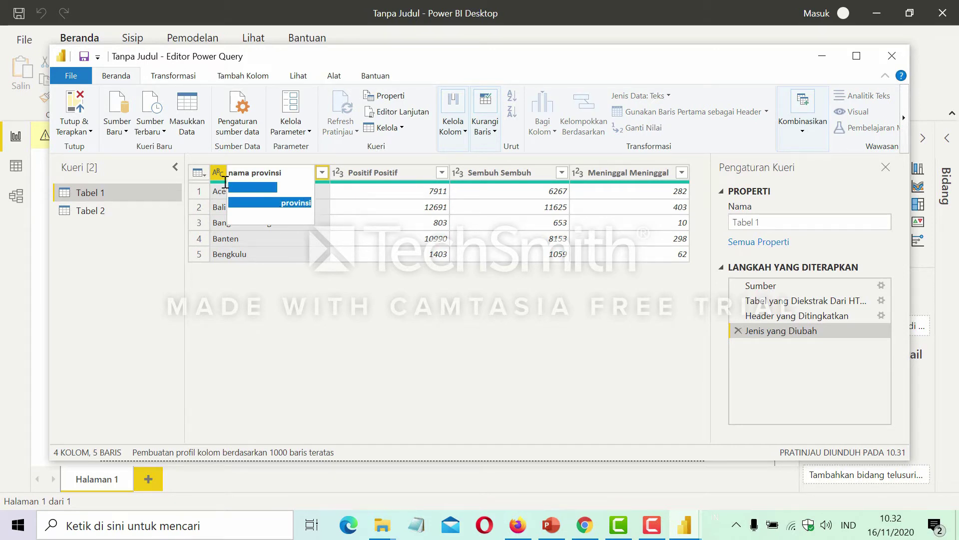
key(BackSpace)
key(Return)
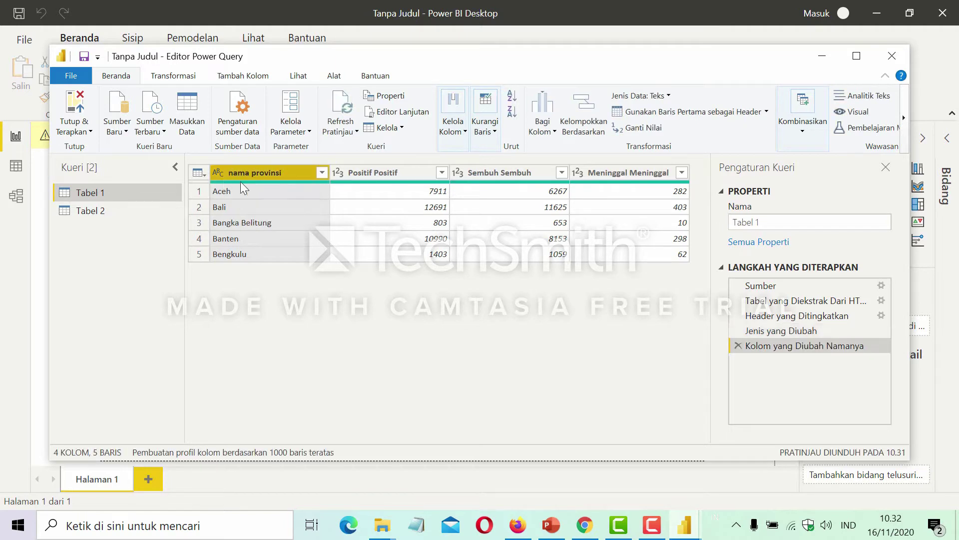
Rename the "Positif Positif" column of Tabel 1 to "Positif".
double_click(394, 173)
drag(425, 218, 334, 190)
key(BackSpace)
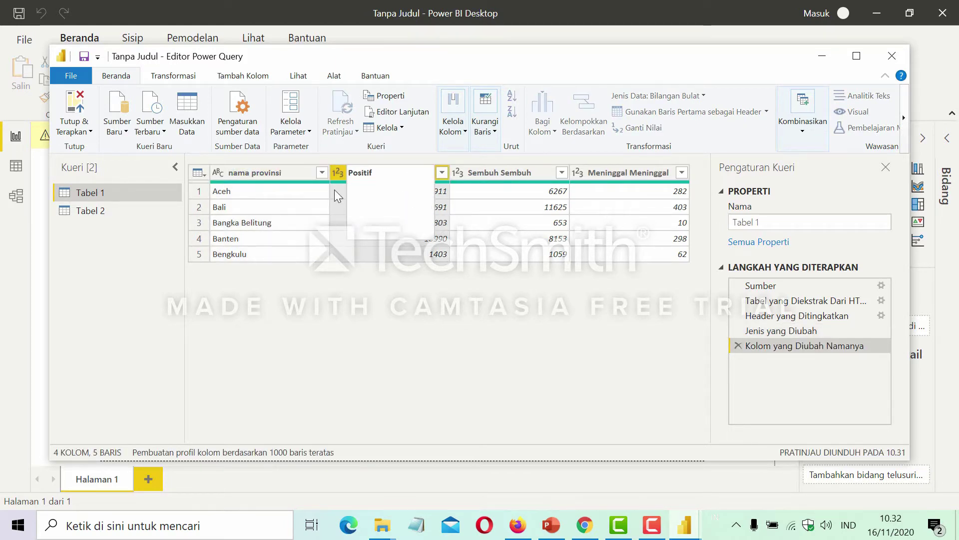
key(Return)
Rename the "Sembuh Sembuh" column of Tabel 1 to "Sembuh".
click(530, 173)
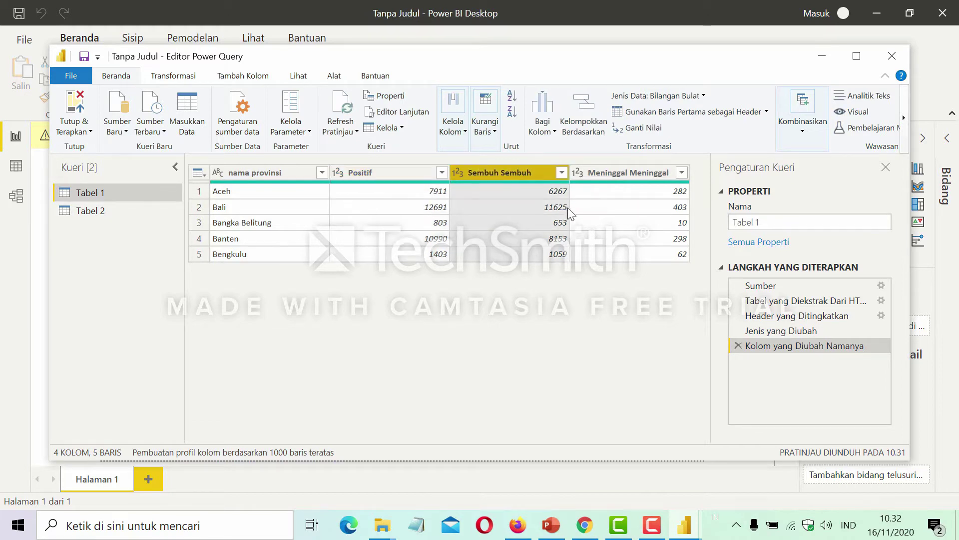
double_click(518, 167)
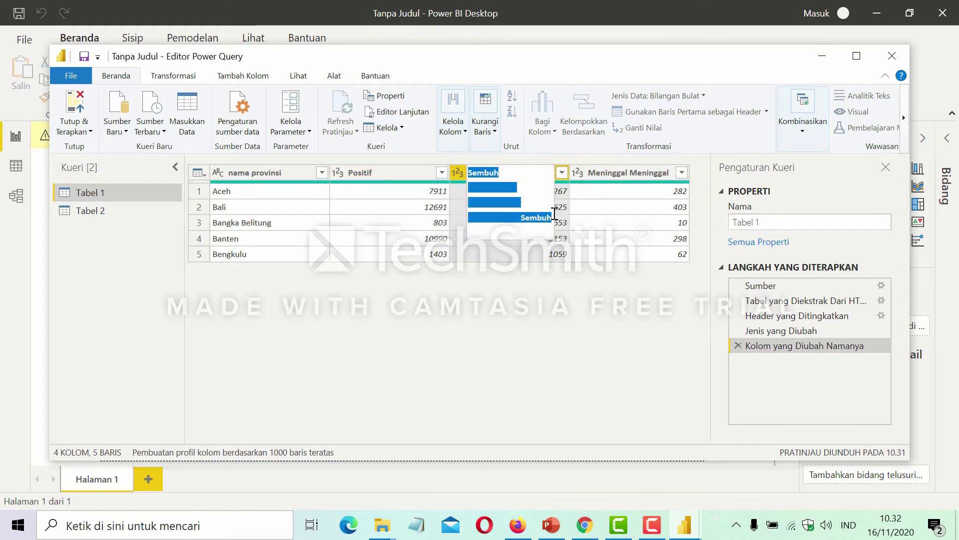
click(527, 220)
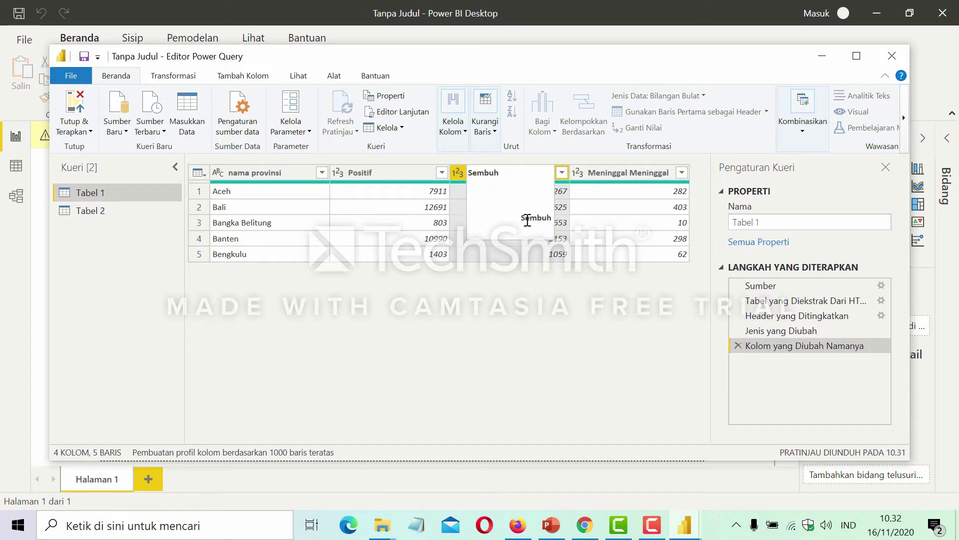
drag(554, 222, 439, 180)
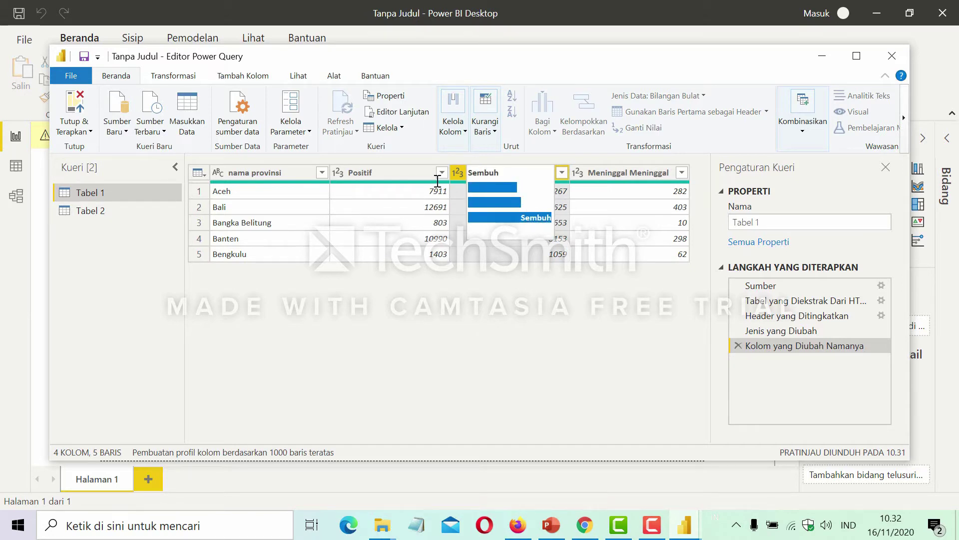
key(BackSpace)
key(Return)
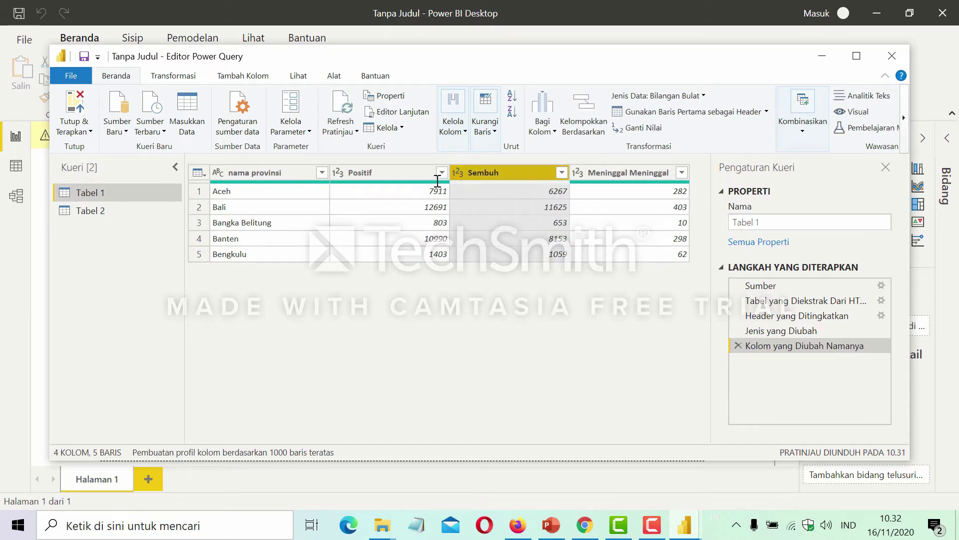
Rename the "Meninggal Meninggal" column of Tabel 1 to "Meninggal".
click(646, 169)
double_click(649, 172)
drag(646, 233, 553, 186)
key(BackSpace)
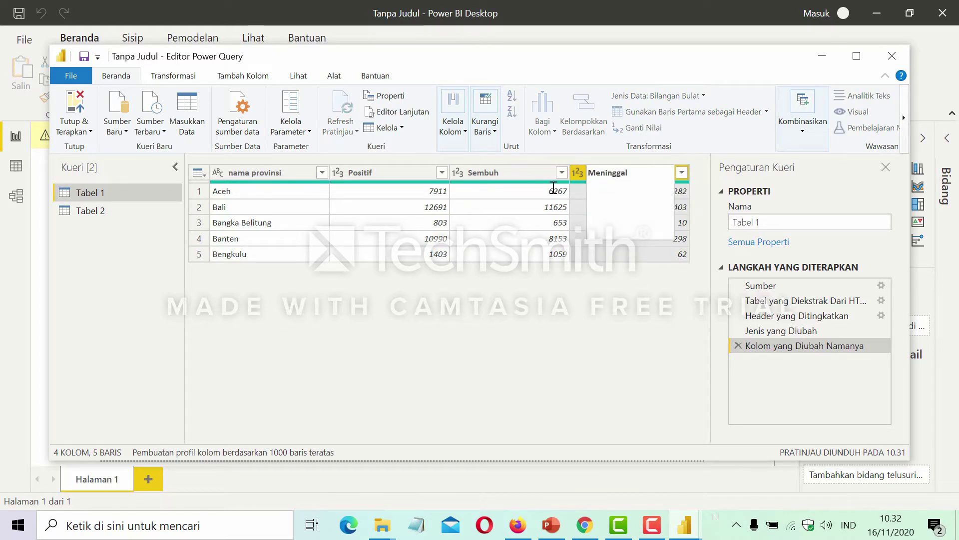
key(Return)
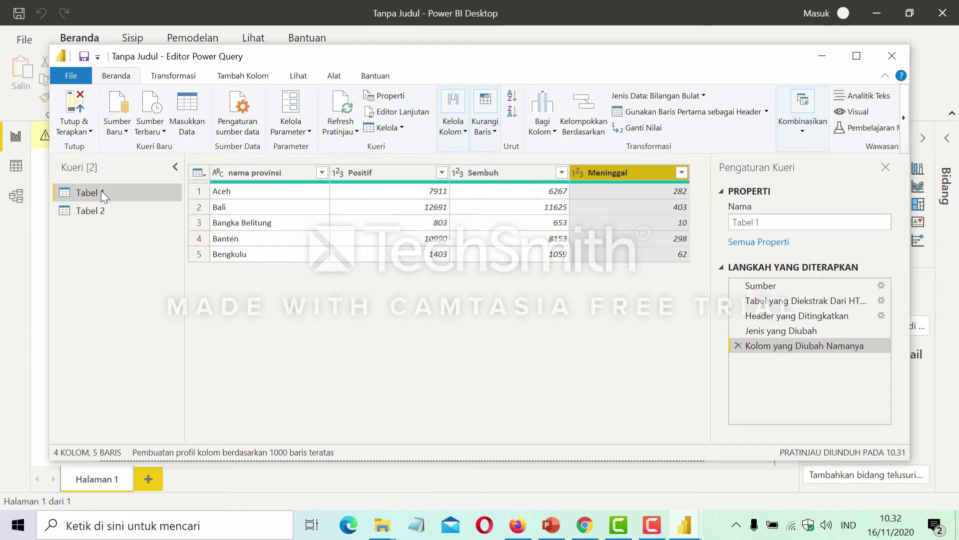
Rename the first column of Tabel 2 to "nama negara".
click(85, 211)
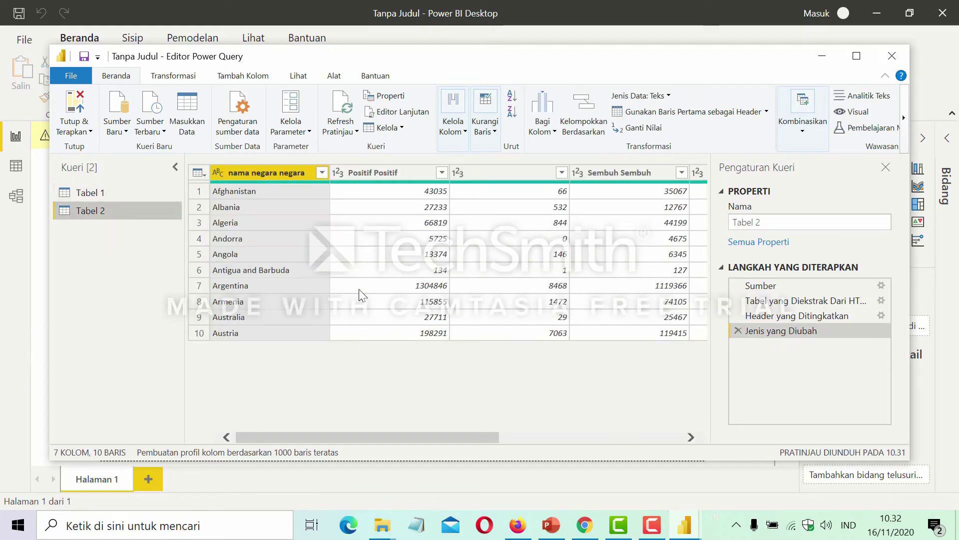
drag(403, 438, 300, 424)
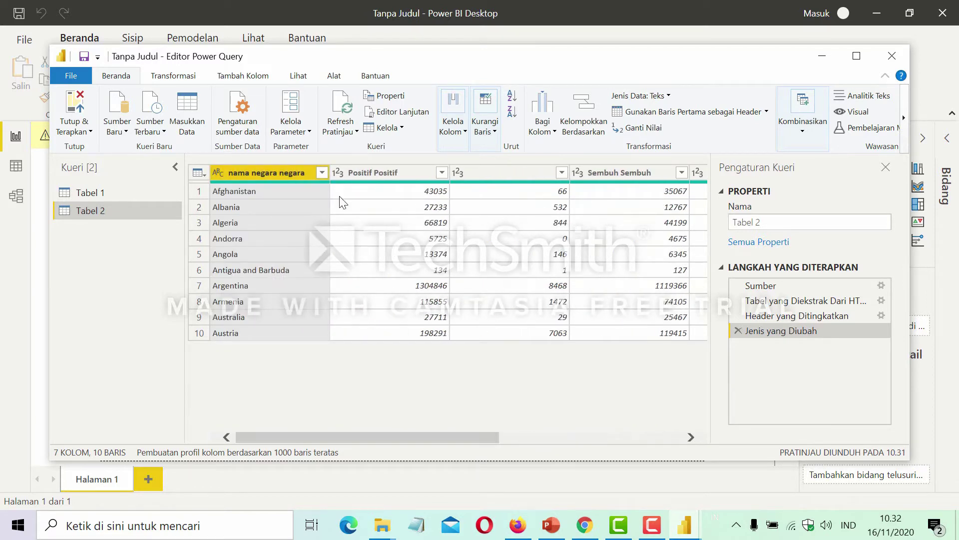
double_click(285, 177)
click(285, 178)
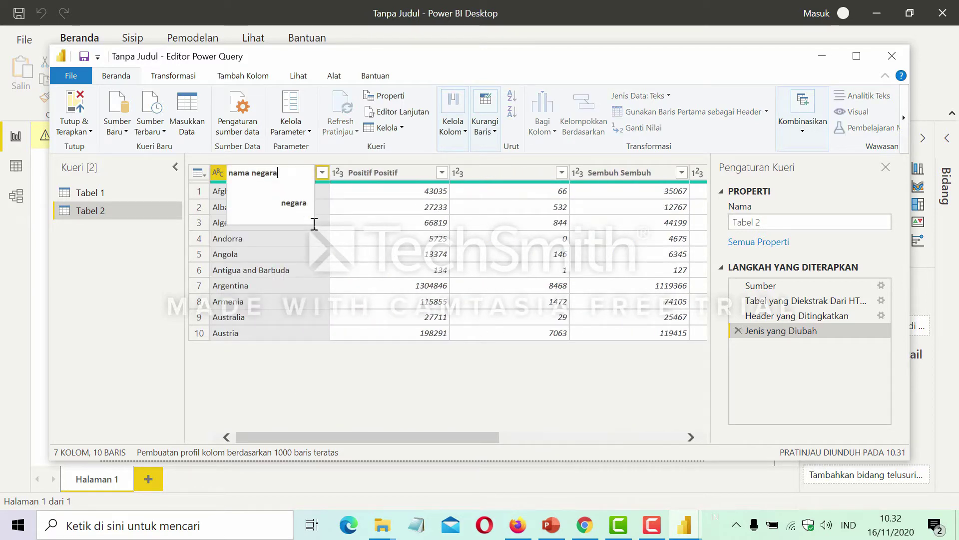
drag(309, 206, 270, 206)
key(BackSpace)
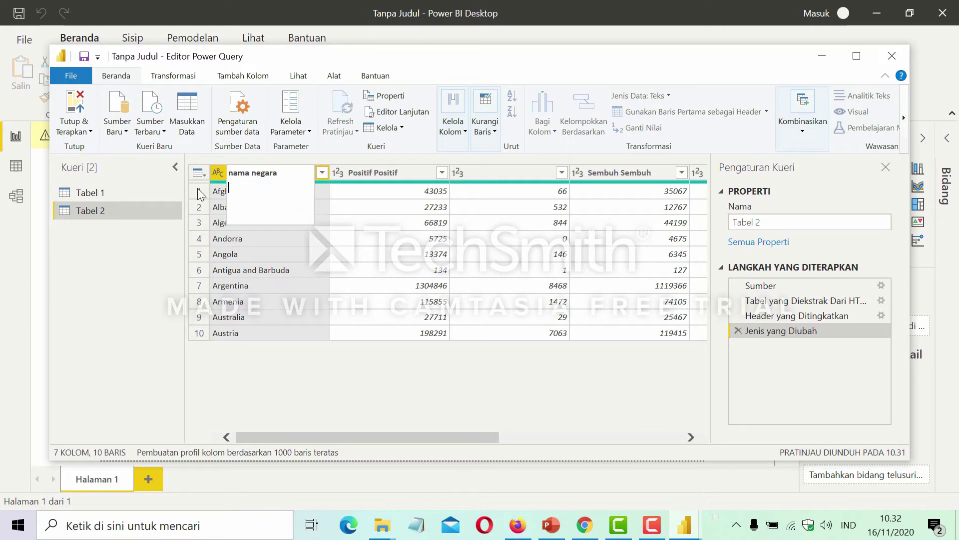
key(Return)
Rename the "Positif Positif" column of Tabel 2 to "Positif".
double_click(367, 172)
click(432, 215)
drag(431, 216, 348, 180)
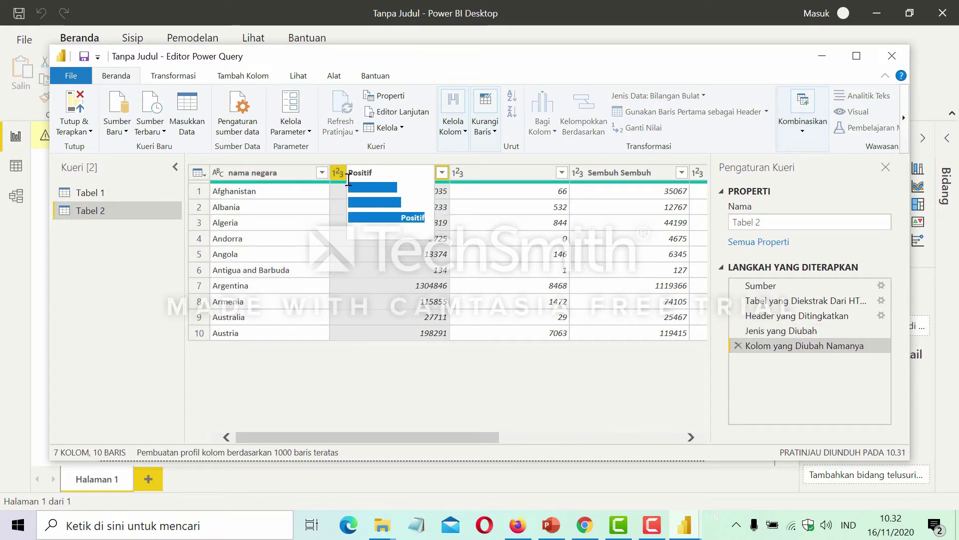
key(BackSpace)
key(Return)
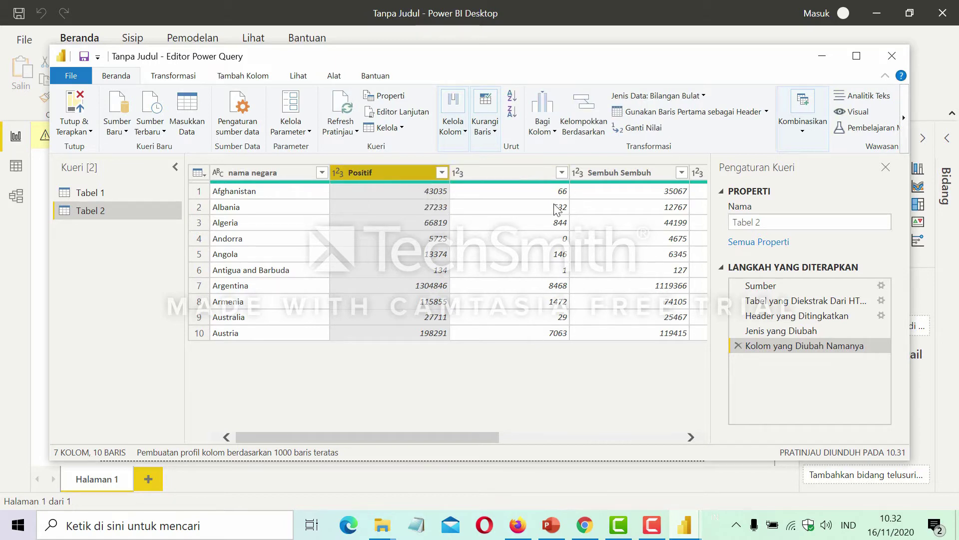
Remove the unnamed column that follows Positif in Tabel 2.
click(511, 170)
right_click(512, 170)
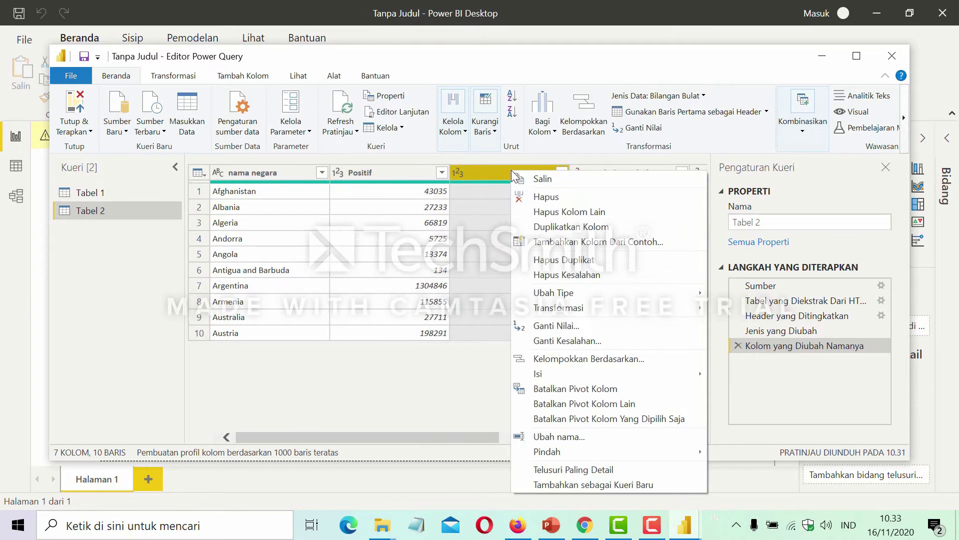
click(536, 196)
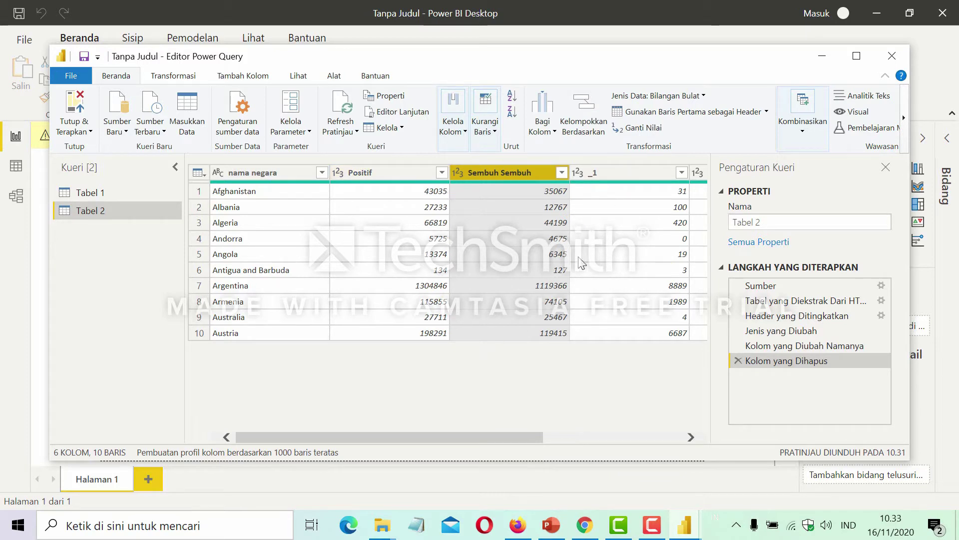
Rename the "Sembuh Sembuh" column of Tabel 2 to "Sembuh".
drag(526, 440, 546, 440)
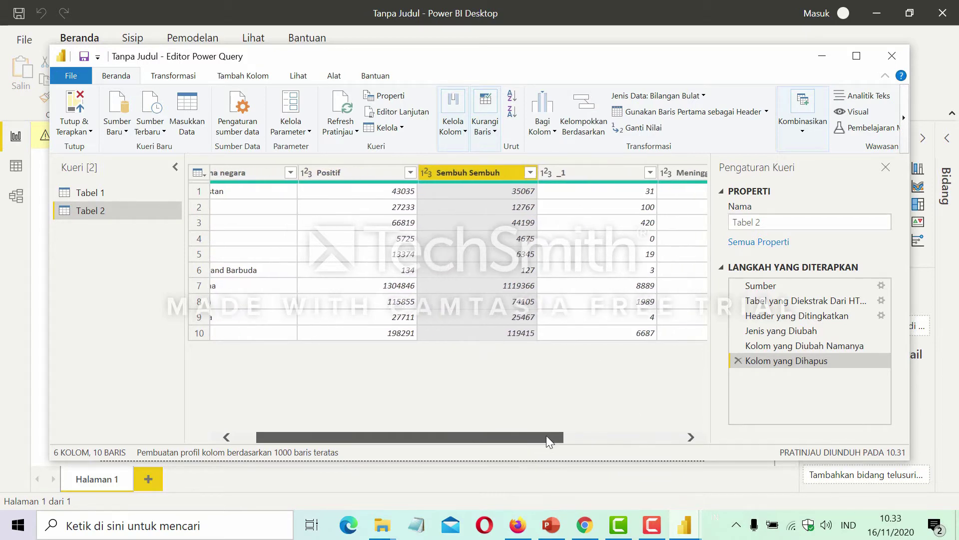
double_click(486, 173)
double_click(520, 218)
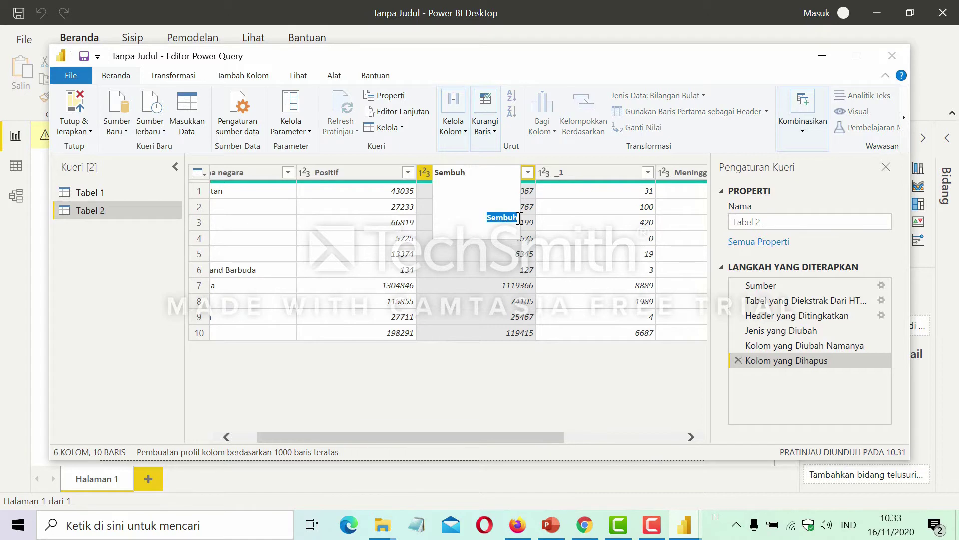
key(BackSpace)
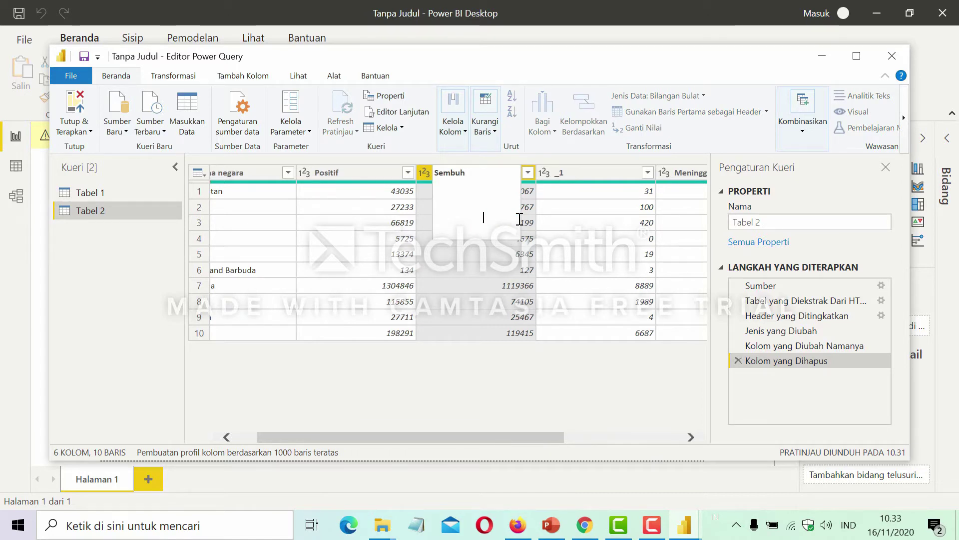
key(Return)
Remove the "_1" column from Tabel 2.
click(582, 175)
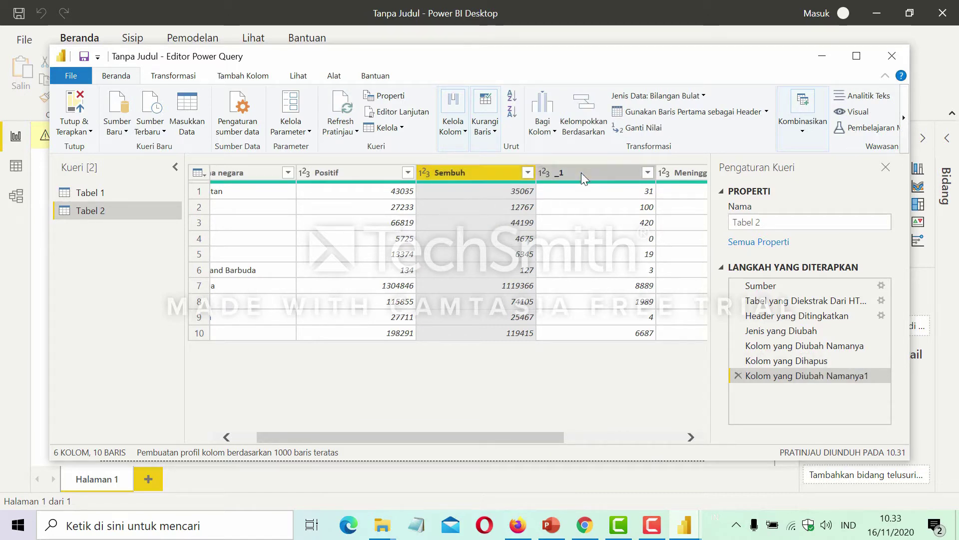
right_click(582, 173)
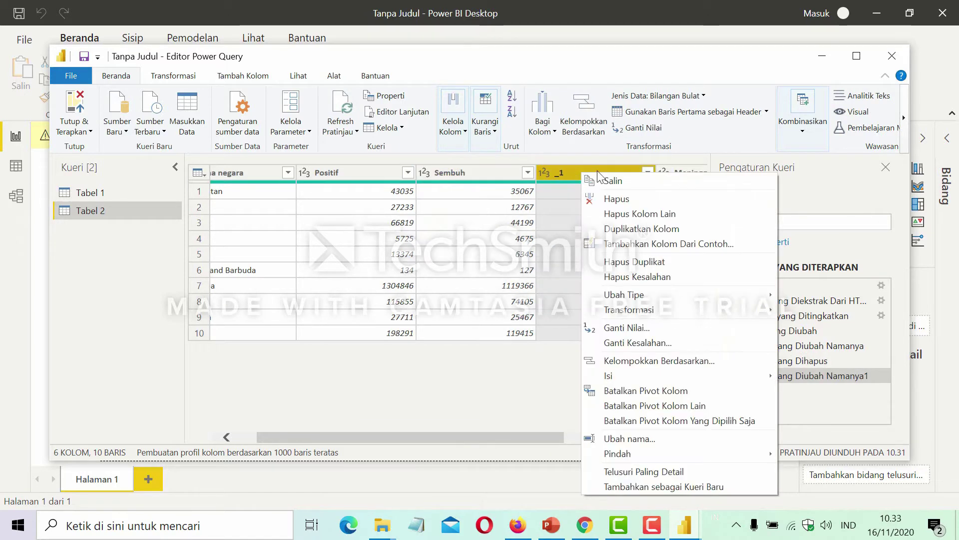
click(612, 200)
drag(505, 436, 557, 439)
double_click(520, 174)
click(540, 233)
drag(486, 231, 468, 190)
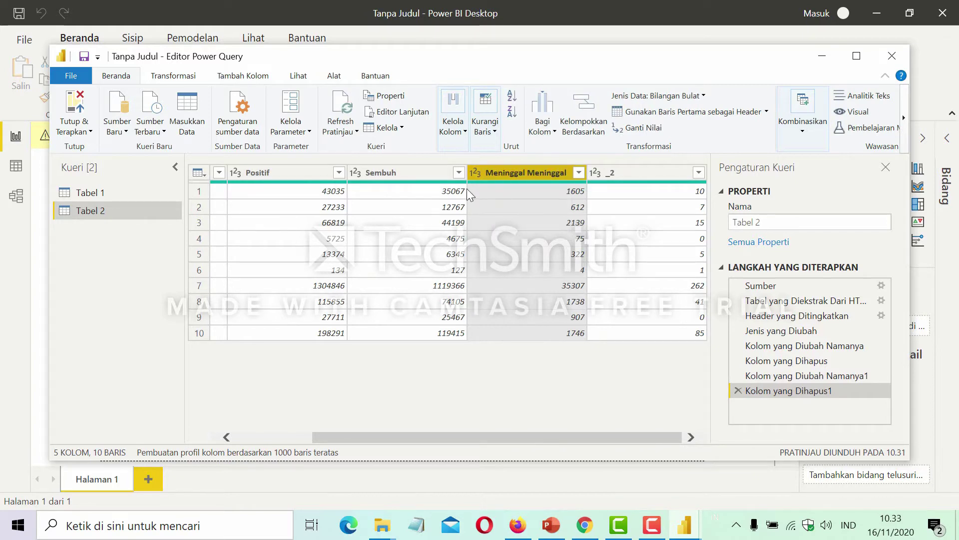
double_click(506, 174)
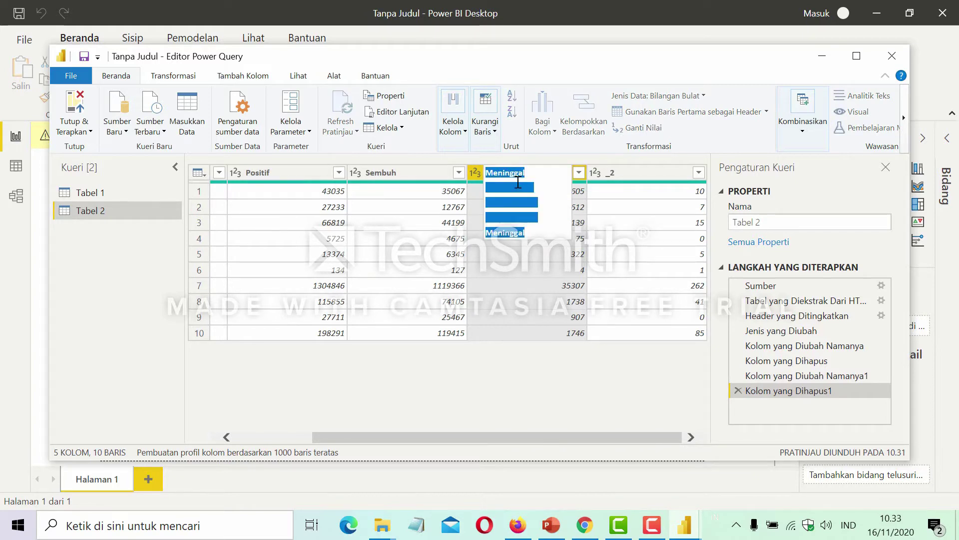
click(535, 224)
drag(538, 219, 471, 184)
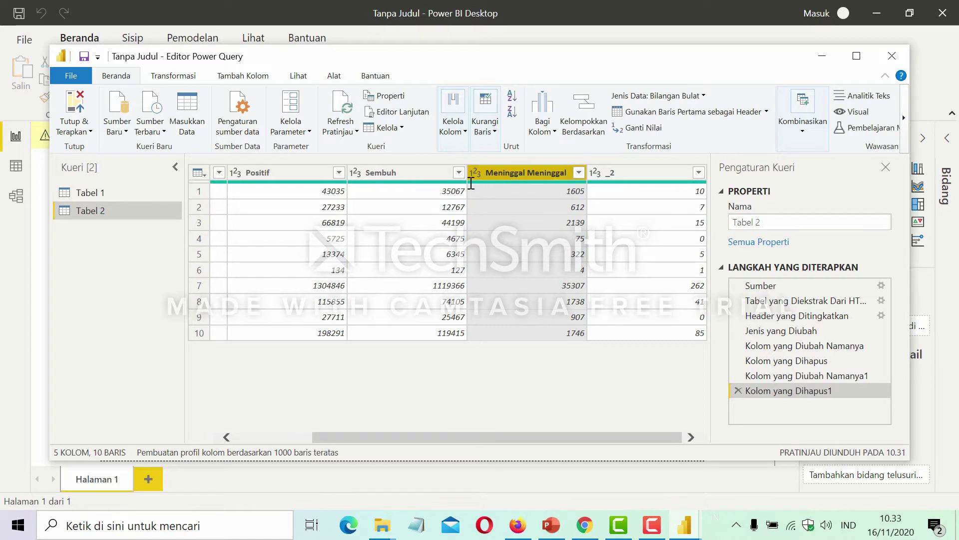
double_click(548, 172)
click(547, 234)
drag(538, 222, 482, 189)
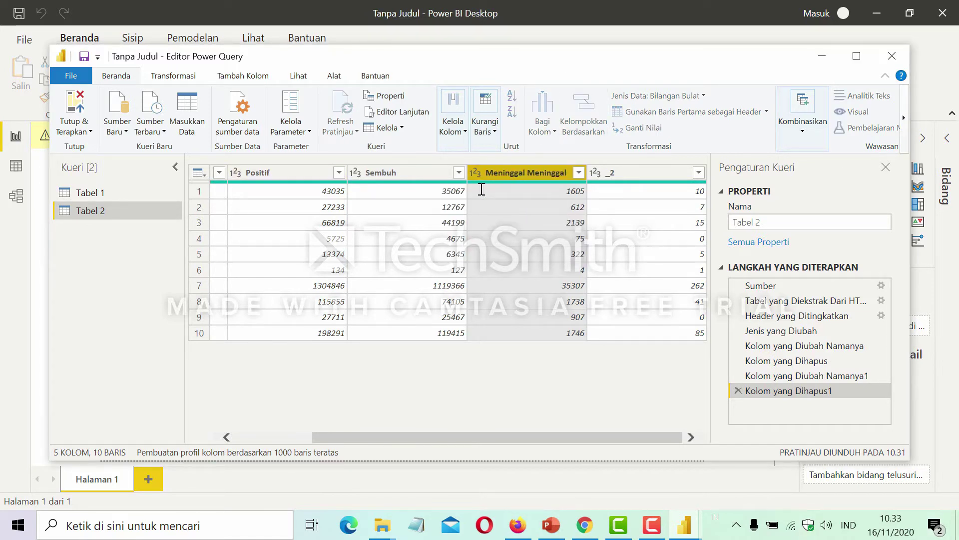
double_click(523, 173)
click(534, 235)
drag(479, 222, 473, 191)
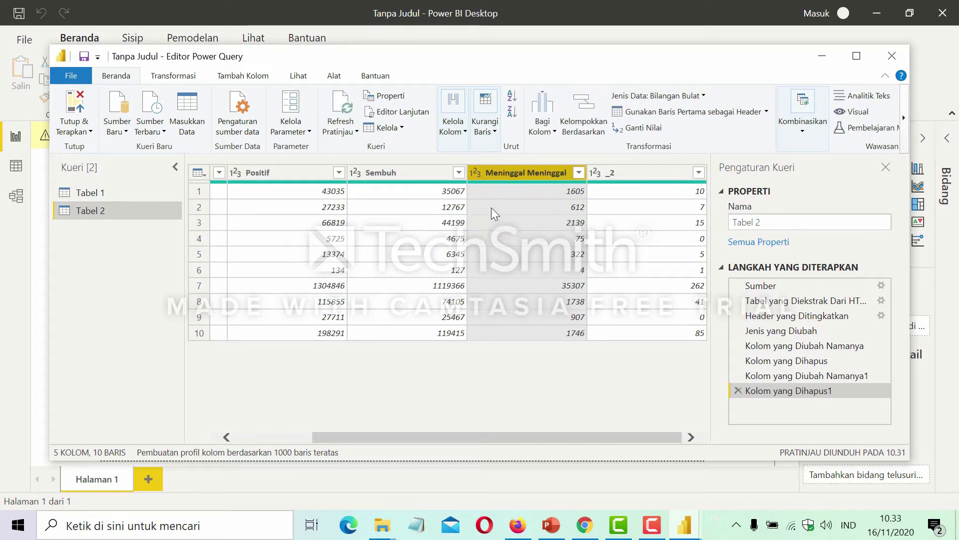
Rename the "Meninggal Meninggal" column of Tabel 2 to "Meninggal".
double_click(523, 171)
click(523, 172)
drag(530, 234, 497, 221)
key(BackSpace)
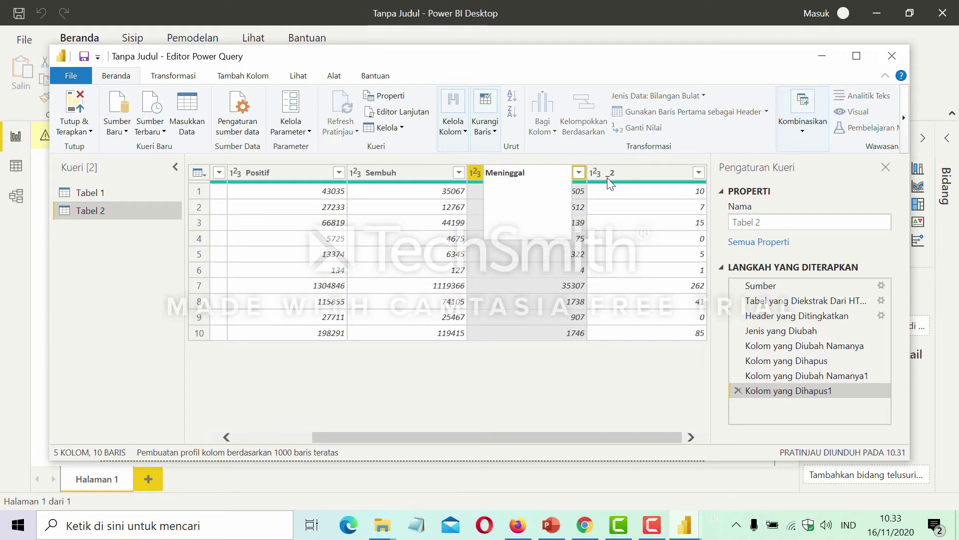
key(Return)
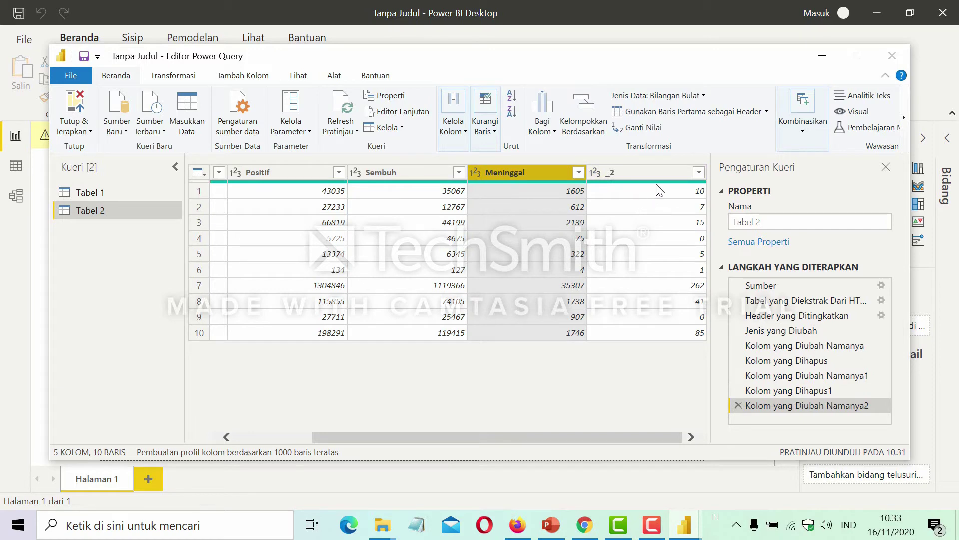
Remove the "_2" column from Tabel 2.
click(652, 174)
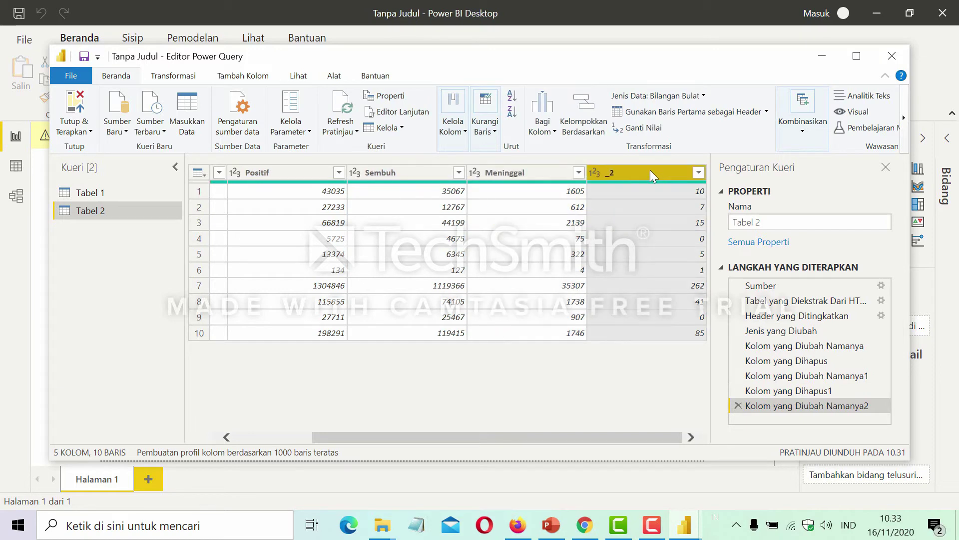
right_click(643, 169)
click(659, 193)
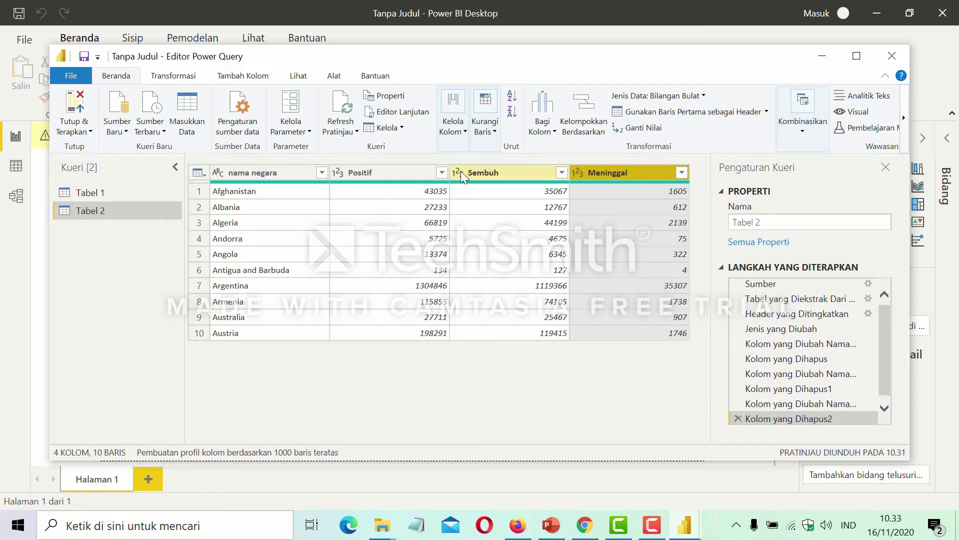
Review both queries, close the query editor with the changes applied, and expand the fields of Tabel 1 and Tabel 2.
click(107, 191)
click(107, 212)
click(100, 191)
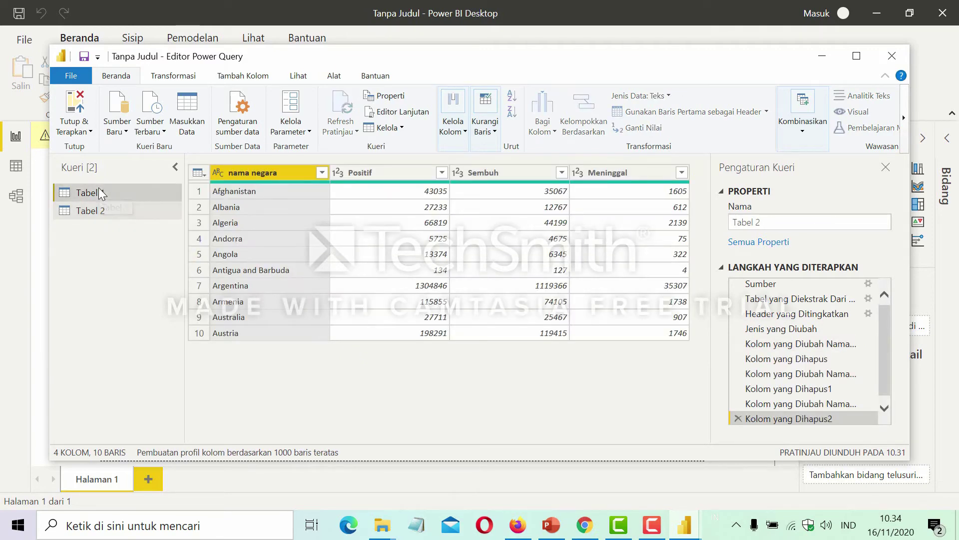
click(91, 212)
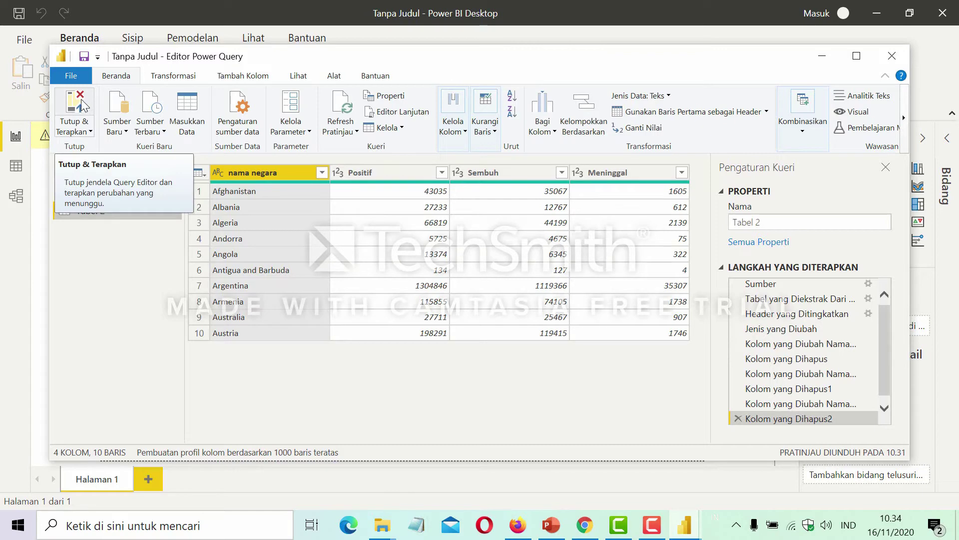
click(81, 99)
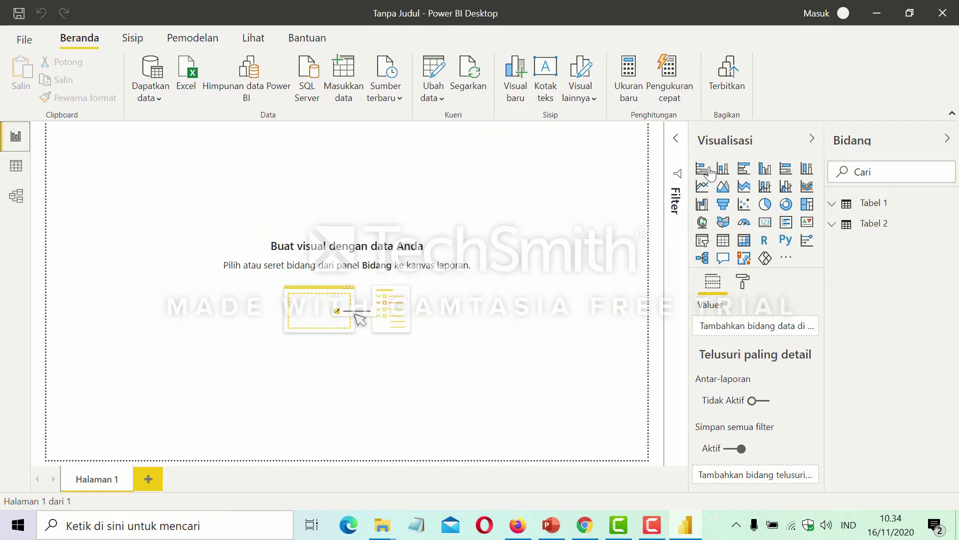
click(832, 204)
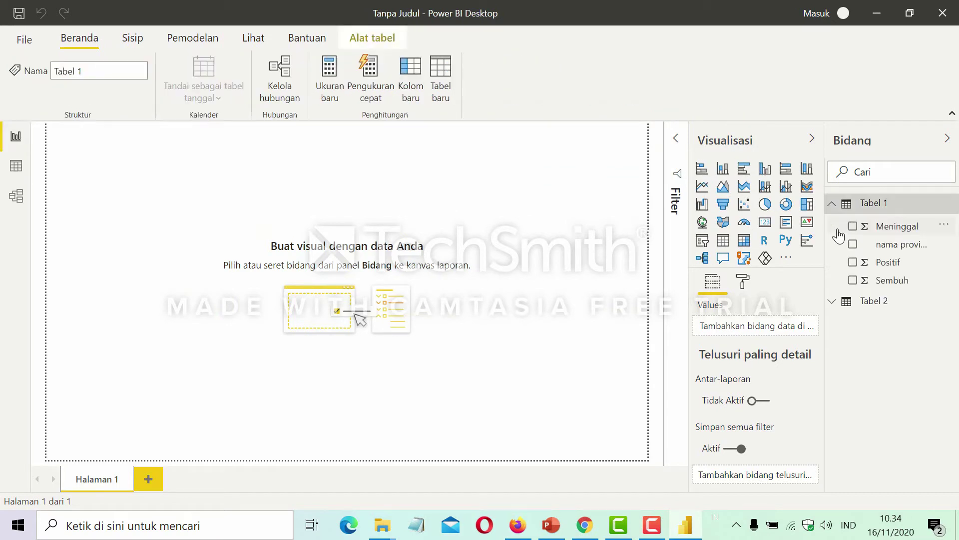
click(832, 303)
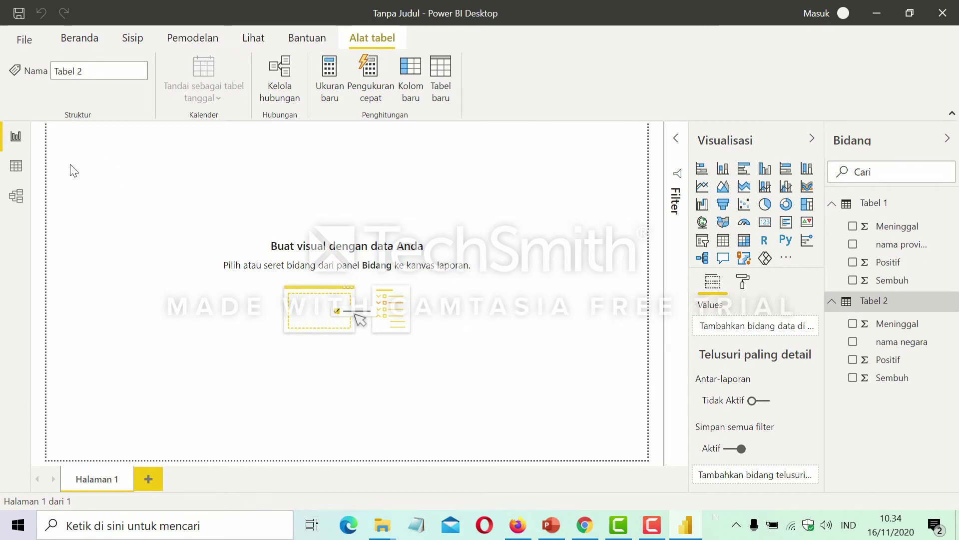
Insert a Q&A visual on the report page and stretch it to the page's upper-left corner.
double_click(75, 140)
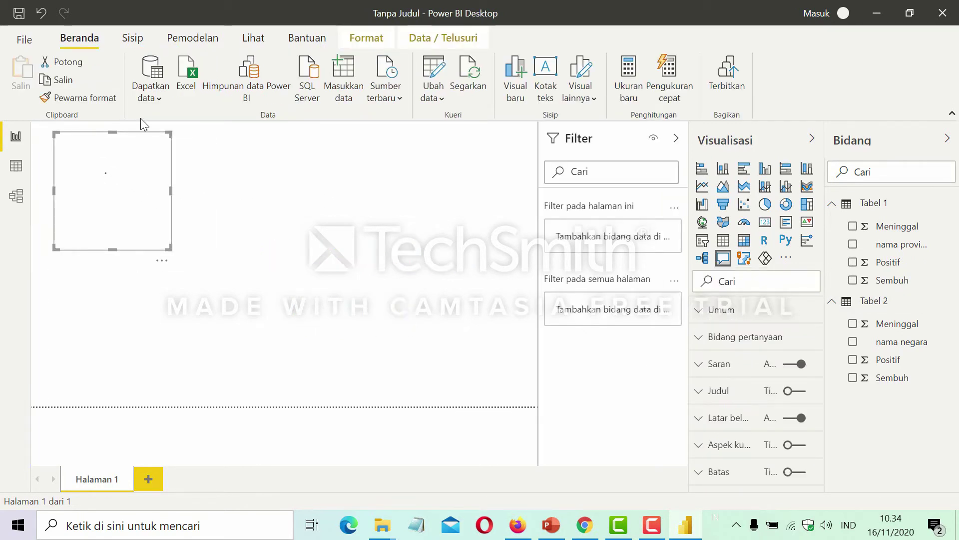
drag(55, 133, 26, 121)
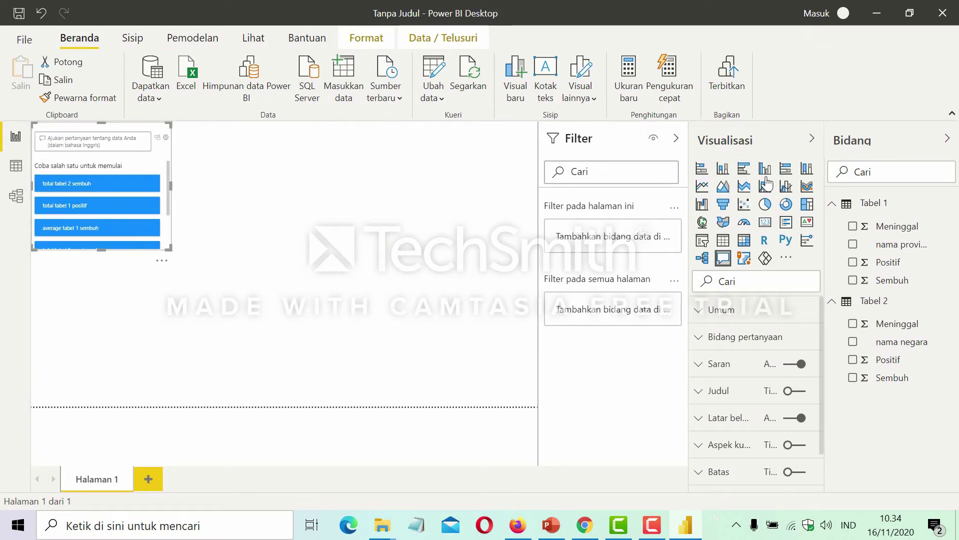
Try the visual as stacked, clustered and 100% stacked bar and column charts, a line chart and an area chart.
click(702, 168)
click(723, 169)
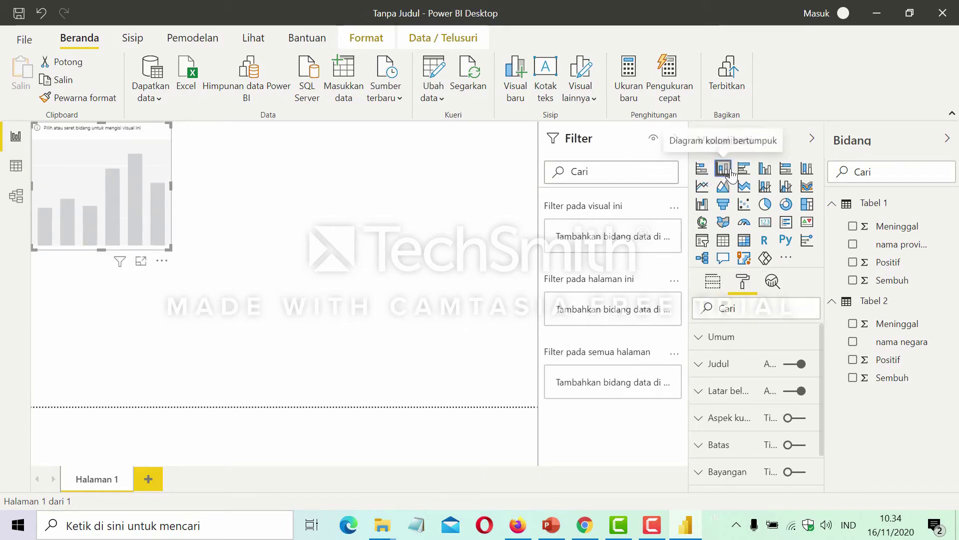
click(744, 169)
click(765, 169)
click(786, 169)
click(807, 170)
click(703, 186)
click(723, 187)
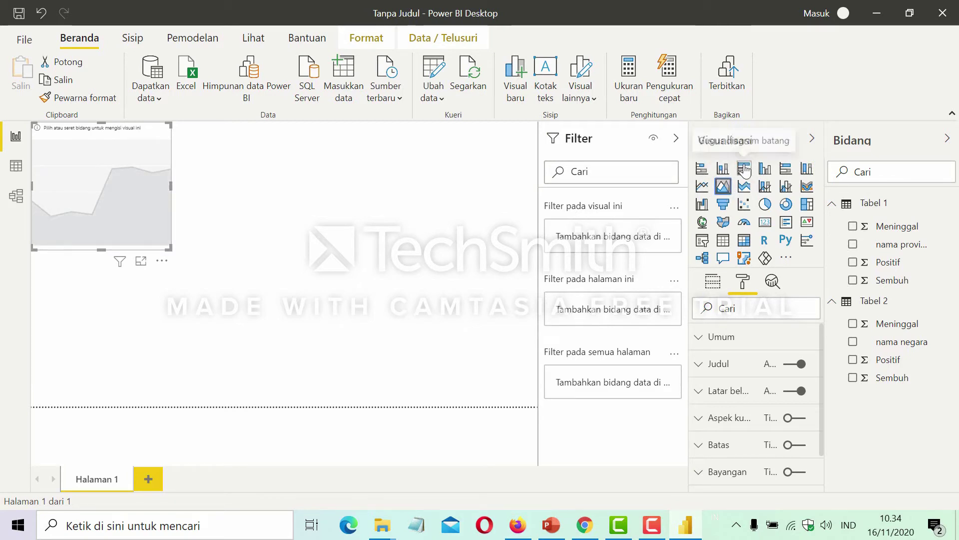
Convert the visual to a clustered column chart and enlarge it slightly from its lower-right corner.
click(766, 172)
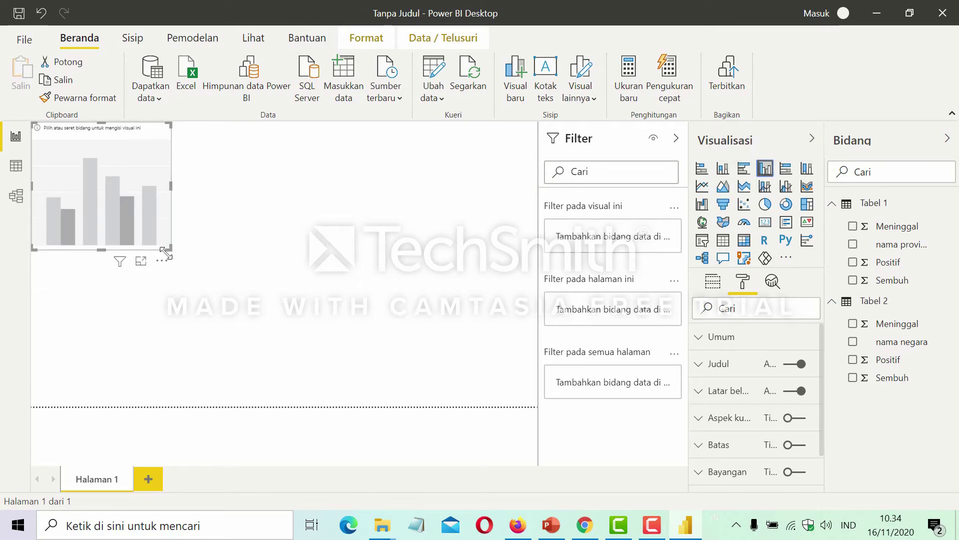
drag(170, 249, 190, 263)
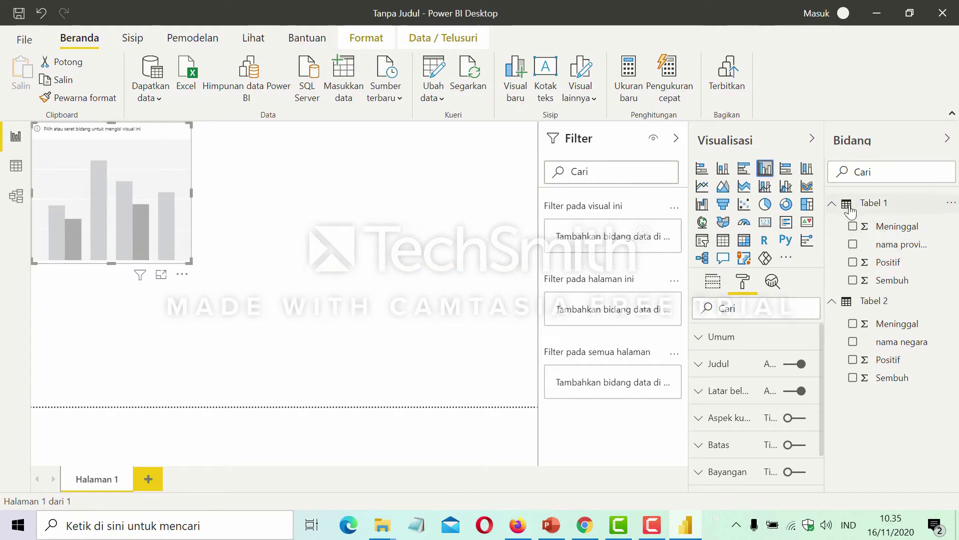
Add nama provinsi, Positif, Sembuh and Meninggal from Tabel 1 to the clustered column chart.
click(853, 244)
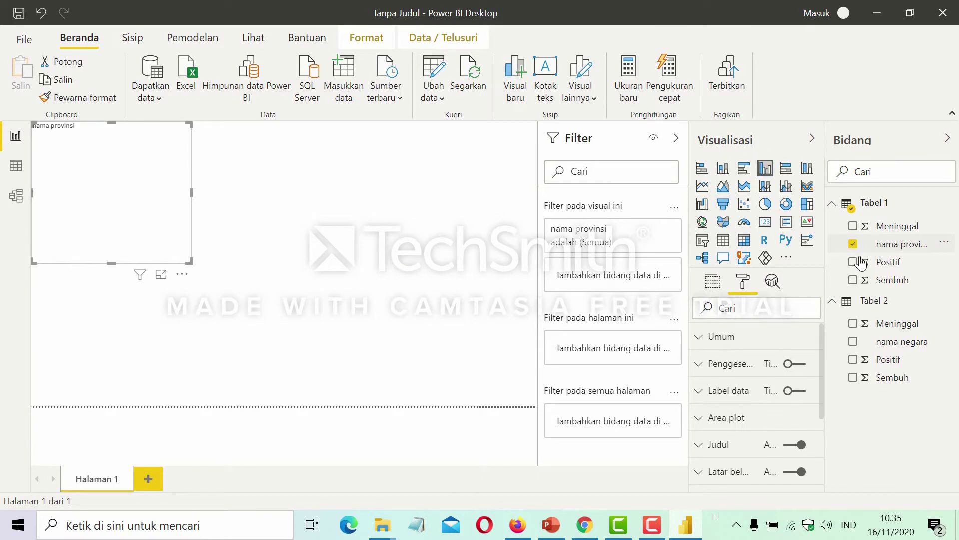
click(853, 263)
click(853, 280)
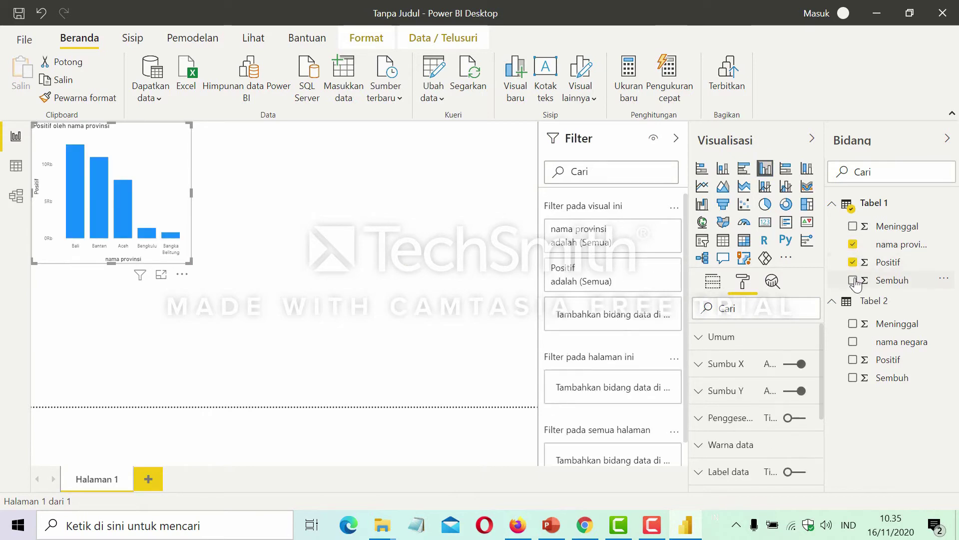
click(853, 226)
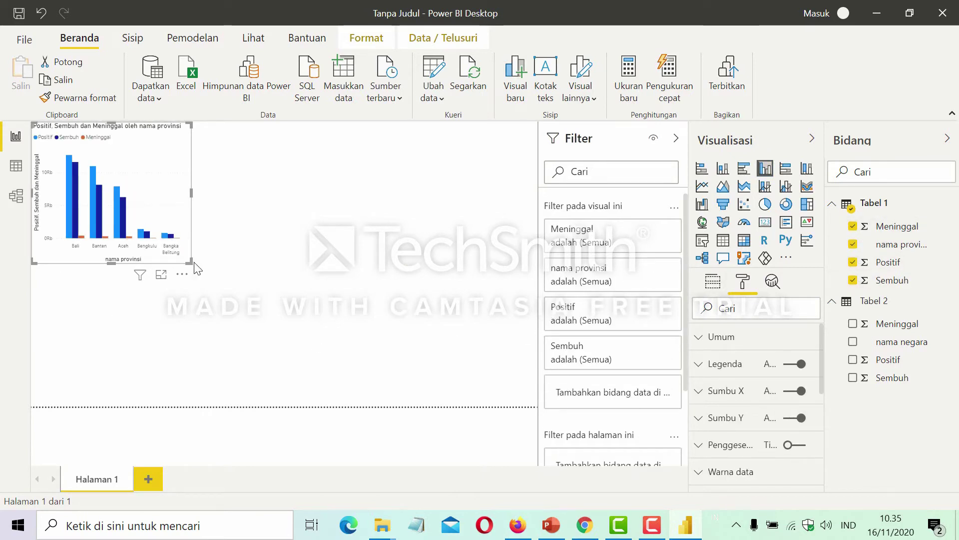
Resize the column chart to be wider and slightly taller in the page's upper-left corner.
drag(190, 264, 233, 295)
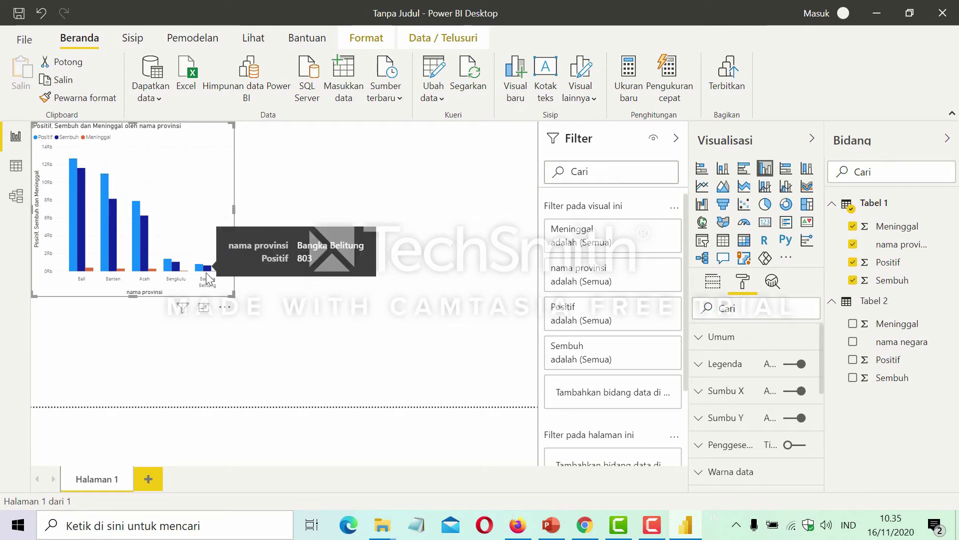
click(236, 302)
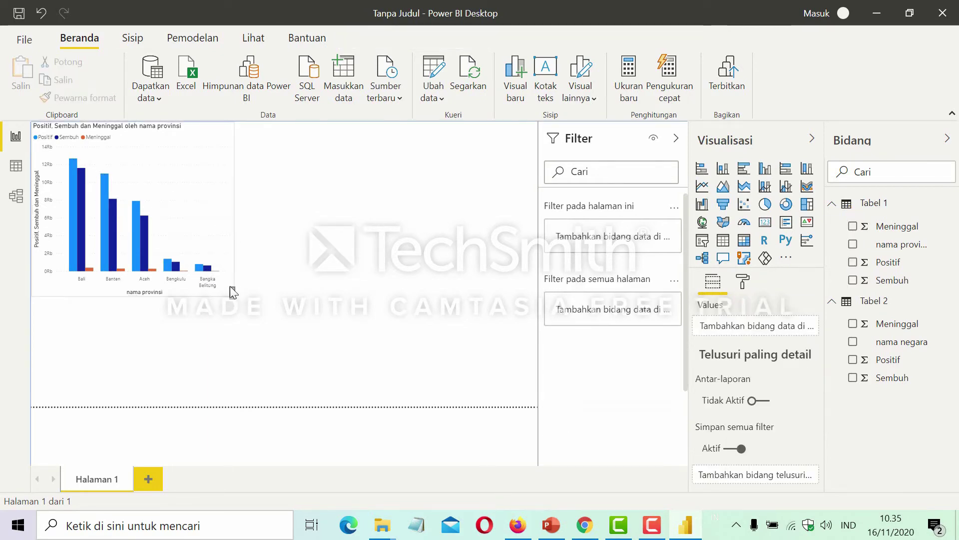
click(232, 295)
drag(233, 296, 236, 274)
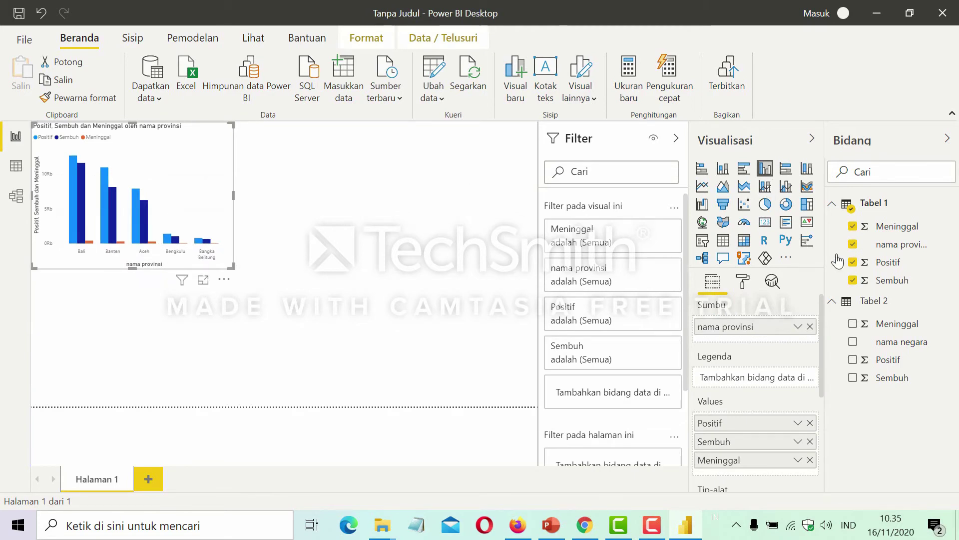
Try the province chart as stacked, clustered and 100% stacked bar and column charts, a ribbon chart and a line and clustered column chart.
click(746, 169)
click(723, 170)
click(702, 170)
click(724, 170)
click(744, 168)
click(766, 170)
click(786, 169)
click(807, 169)
click(807, 186)
click(786, 186)
Try the province chart as donut, pie, scatter, funnel, waterfall, area and clustered bar charts, returning it to a clustered column chart.
click(786, 204)
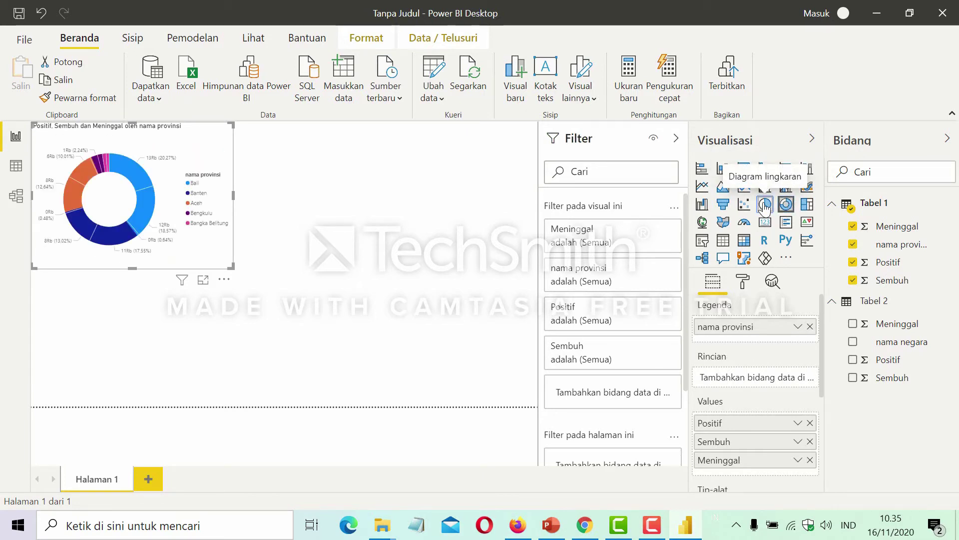
click(765, 205)
click(744, 205)
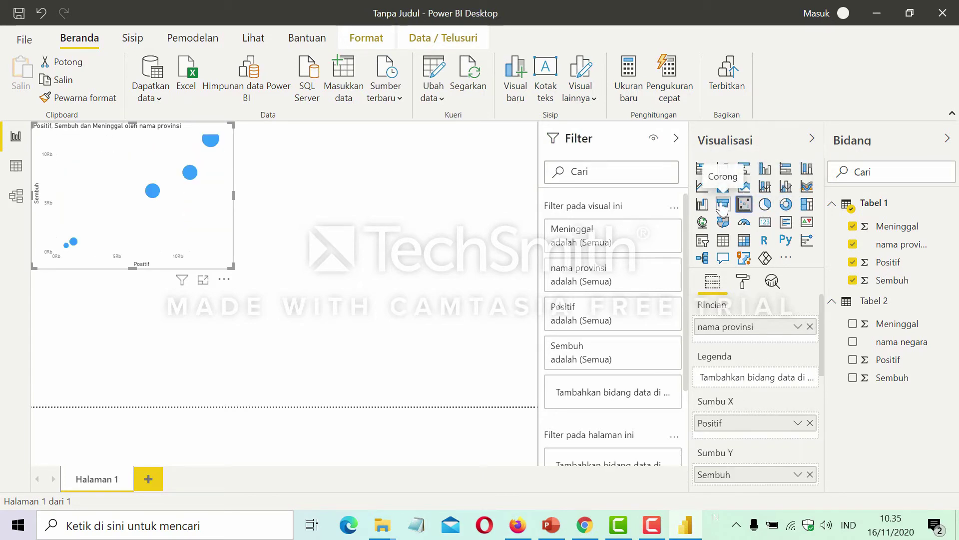
click(724, 205)
click(703, 205)
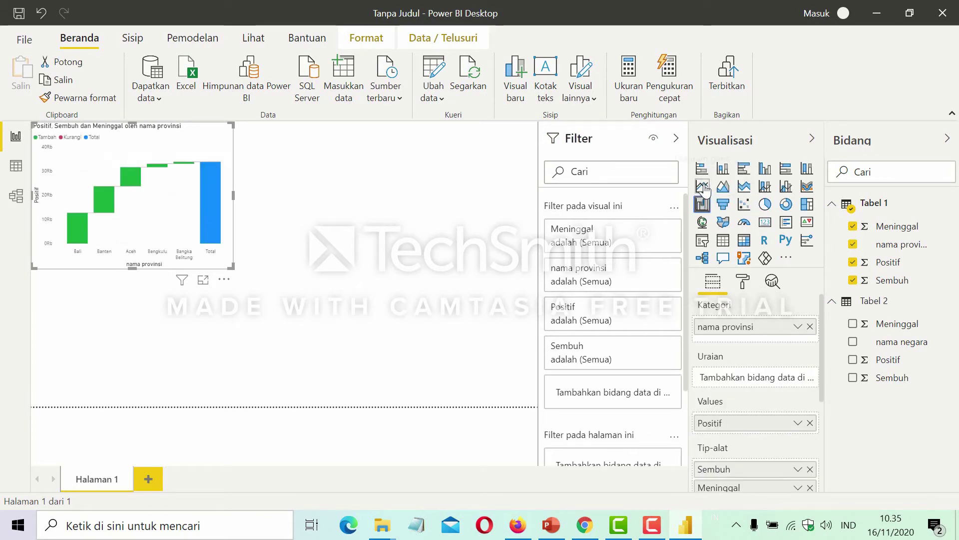
click(724, 186)
click(745, 187)
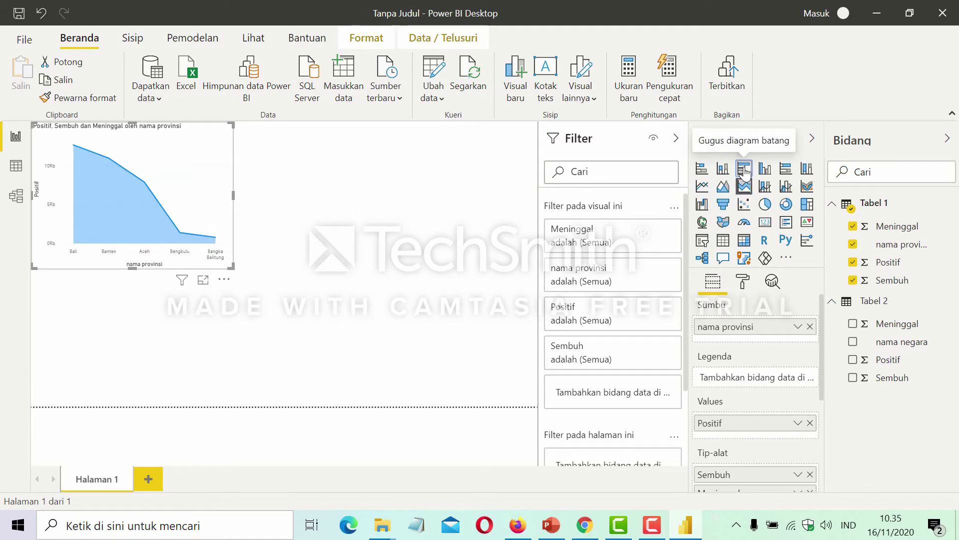
click(744, 168)
click(764, 170)
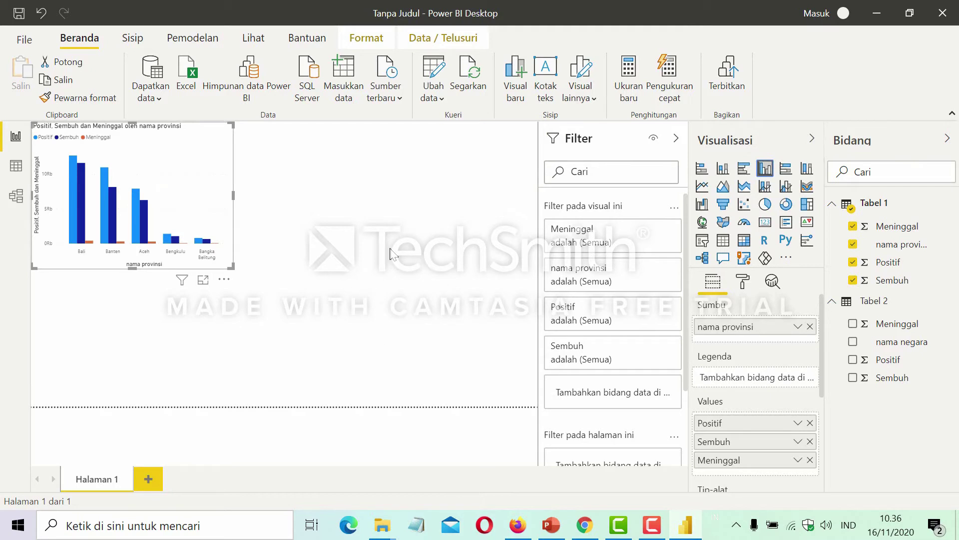
Apply the dark blue theme with the wave-line background to the report and enlarge the column chart slightly.
click(253, 40)
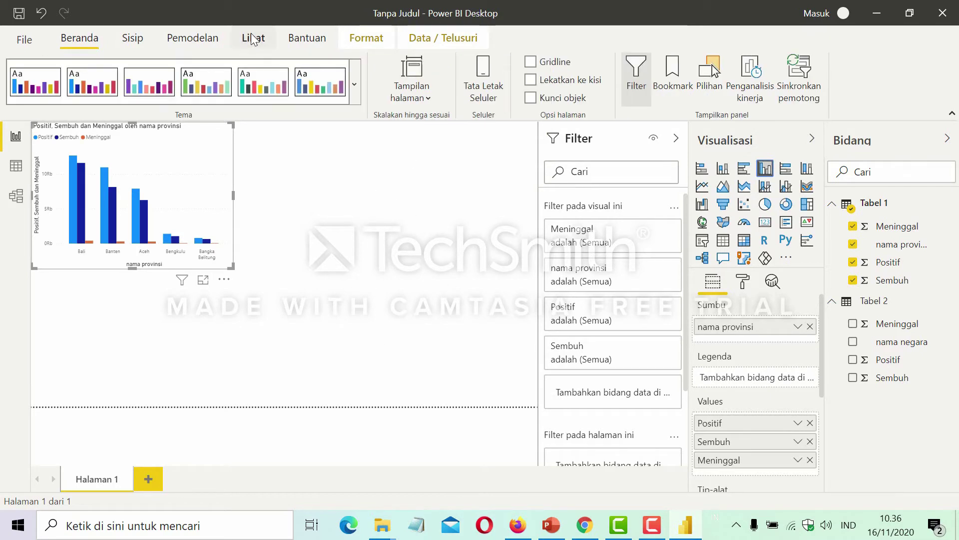
click(355, 85)
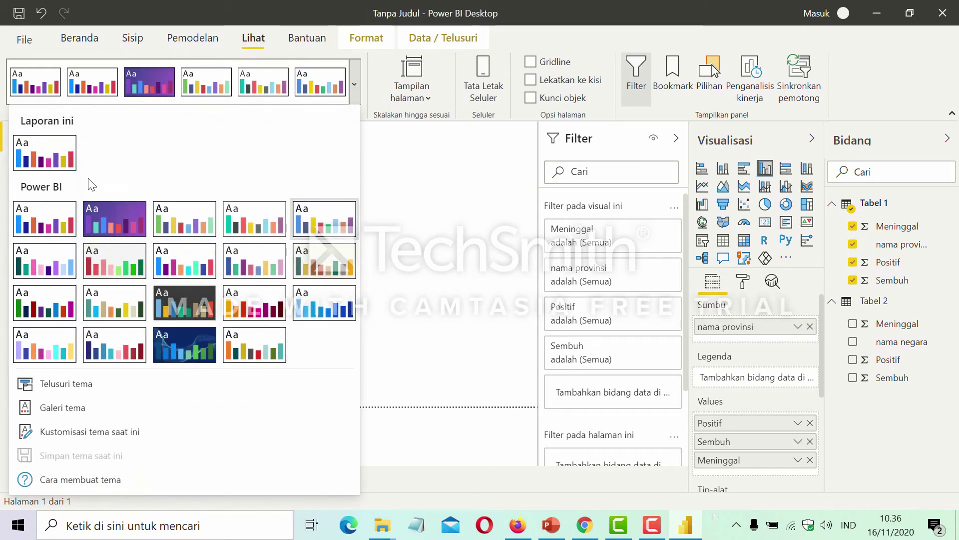
click(181, 346)
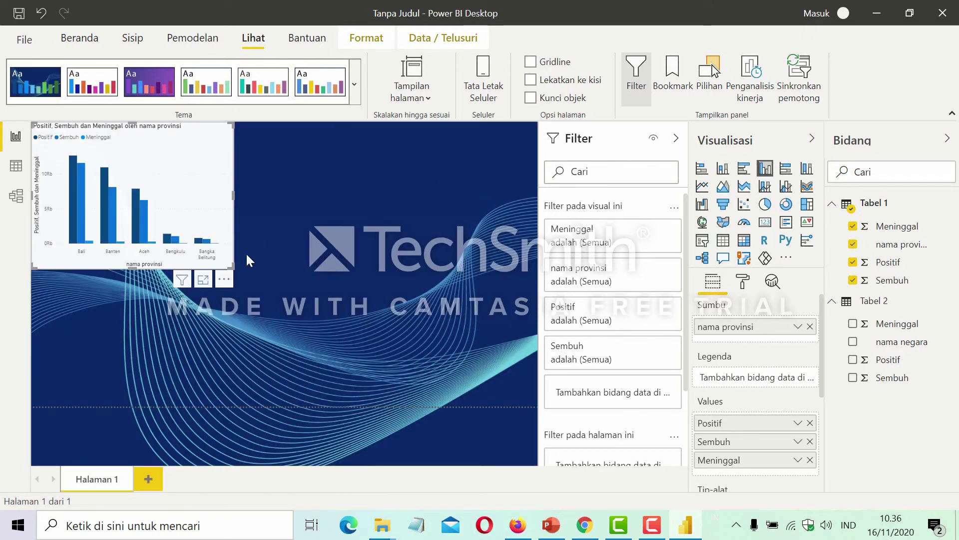
drag(230, 262, 245, 277)
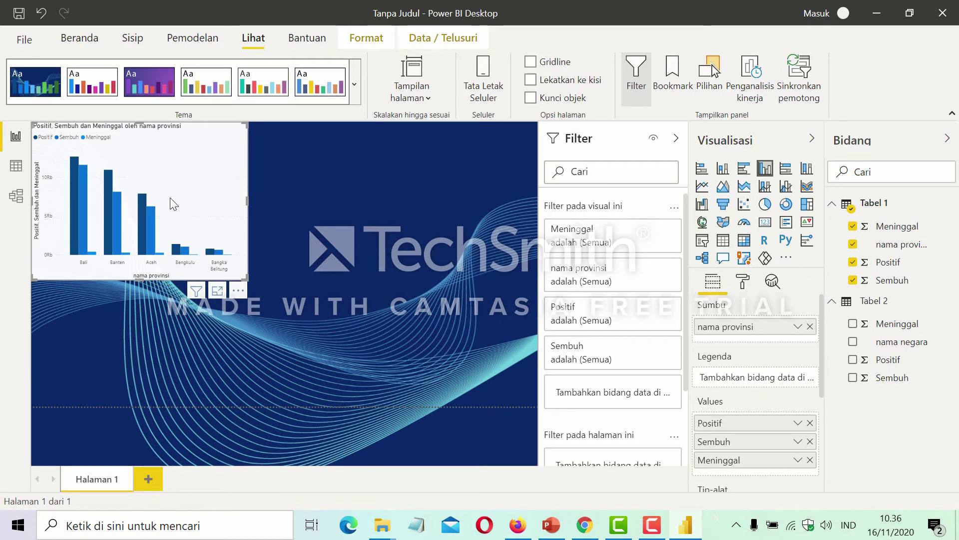
Try several light themes and the purple theme on the report, and restore the dark blue wave-line theme.
click(215, 79)
click(272, 72)
click(325, 75)
click(267, 82)
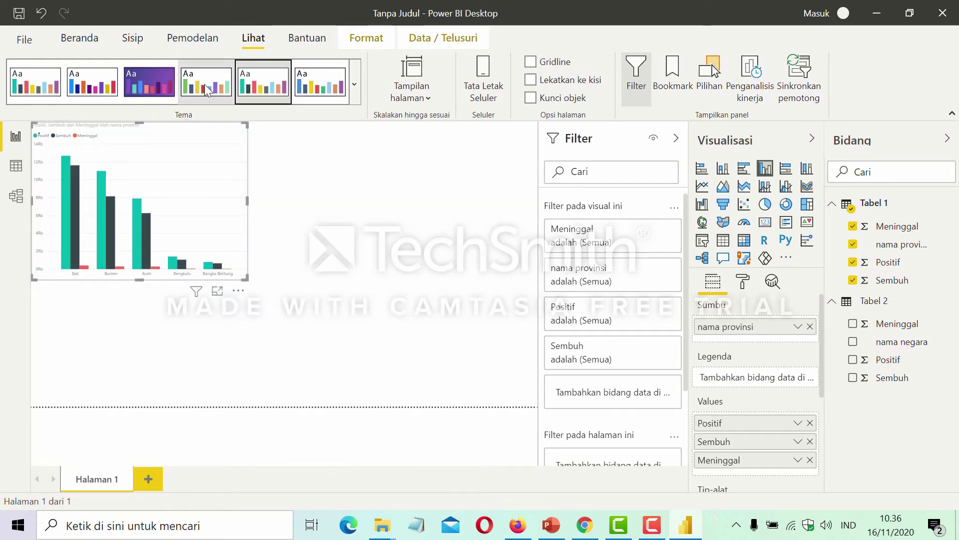
click(205, 84)
click(152, 83)
click(90, 85)
click(152, 83)
click(358, 80)
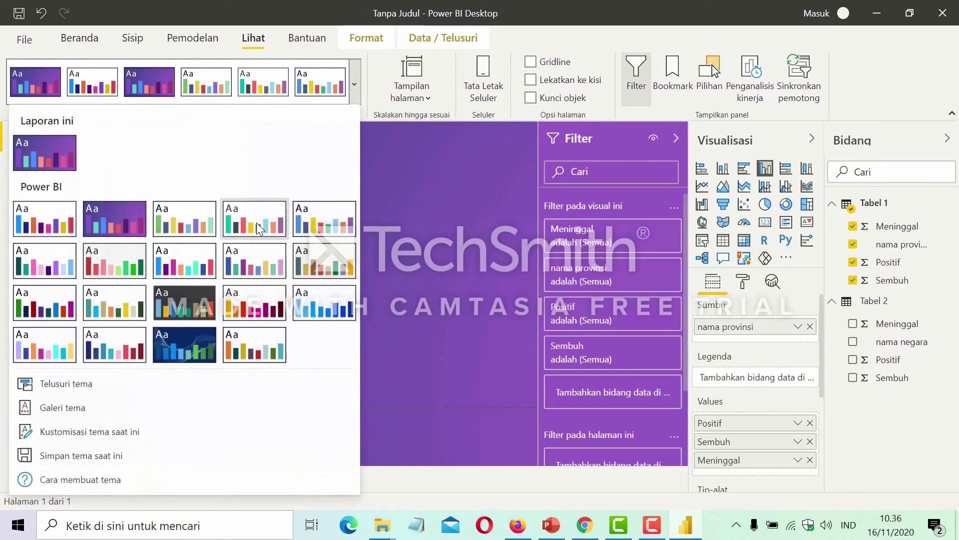
click(185, 349)
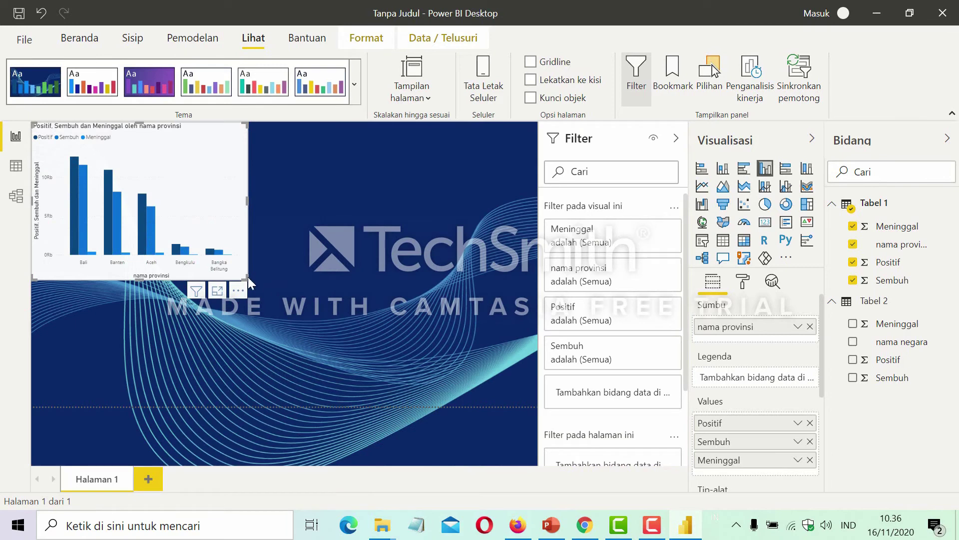
Insert a second visual beside the column chart, stretch it to the page's right edge and convert it to a pie chart.
click(320, 297)
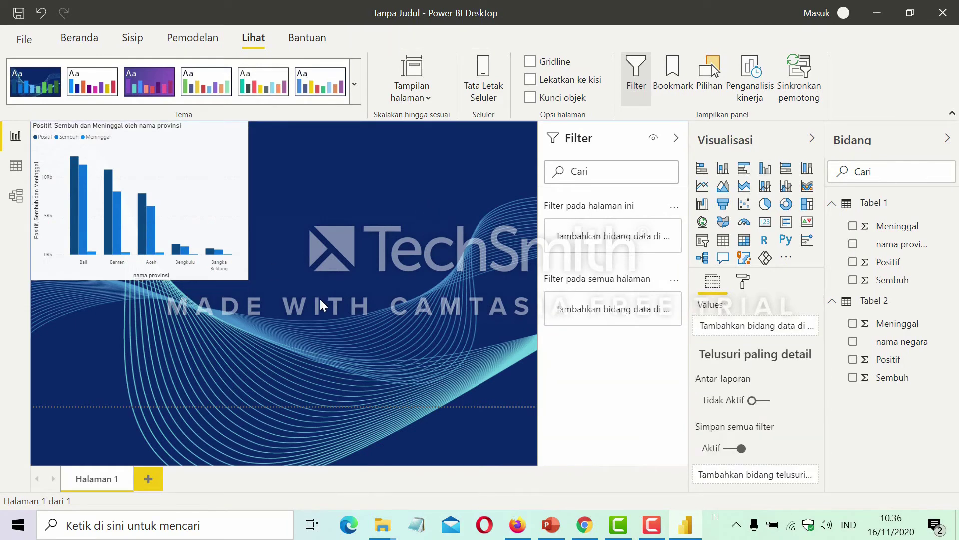
double_click(378, 193)
drag(481, 281, 533, 280)
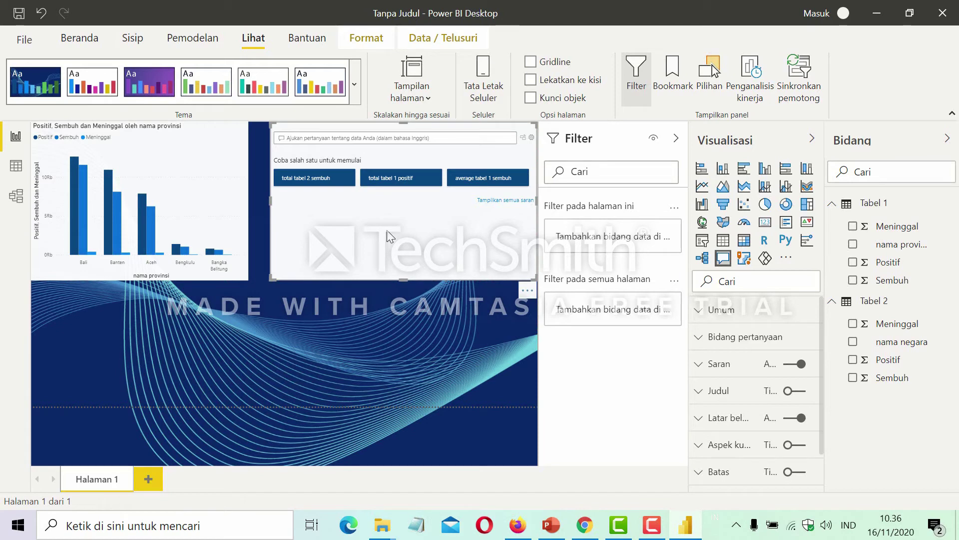
click(766, 205)
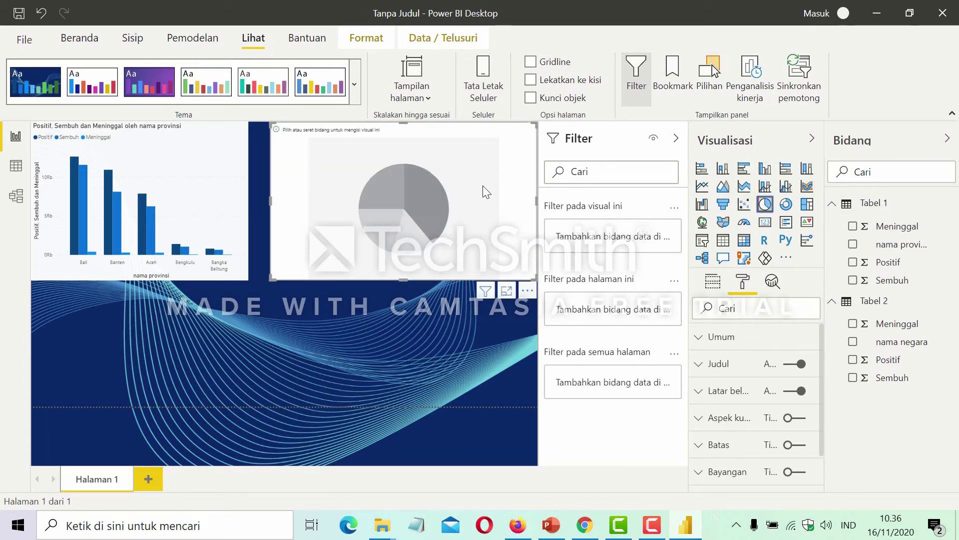
mouse_move(409, 182)
mouse_down()
mouse_move(390, 180)
mouse_move(407, 191)
mouse_up()
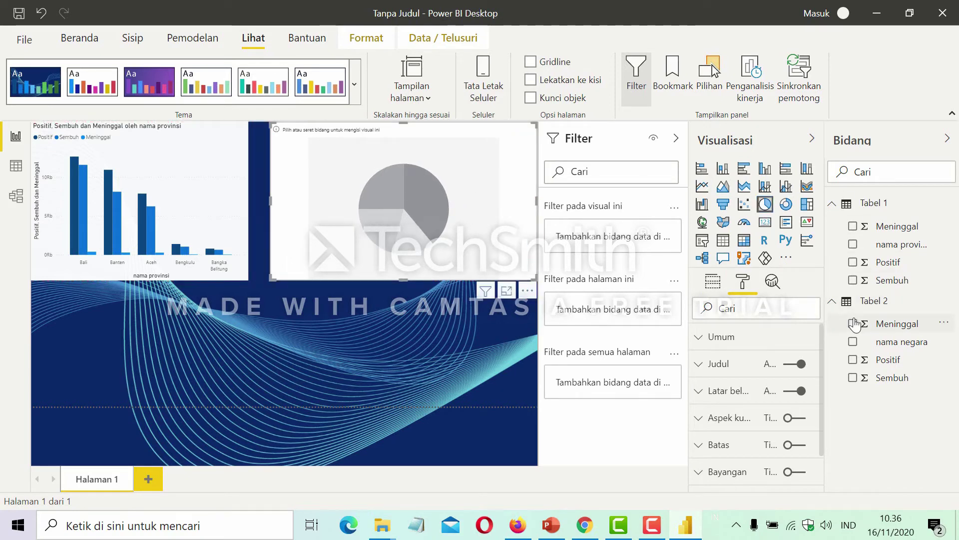
Add nama negara, Positif, Sembuh and Meninggal from Tabel 2 to the pie chart.
click(853, 342)
click(853, 359)
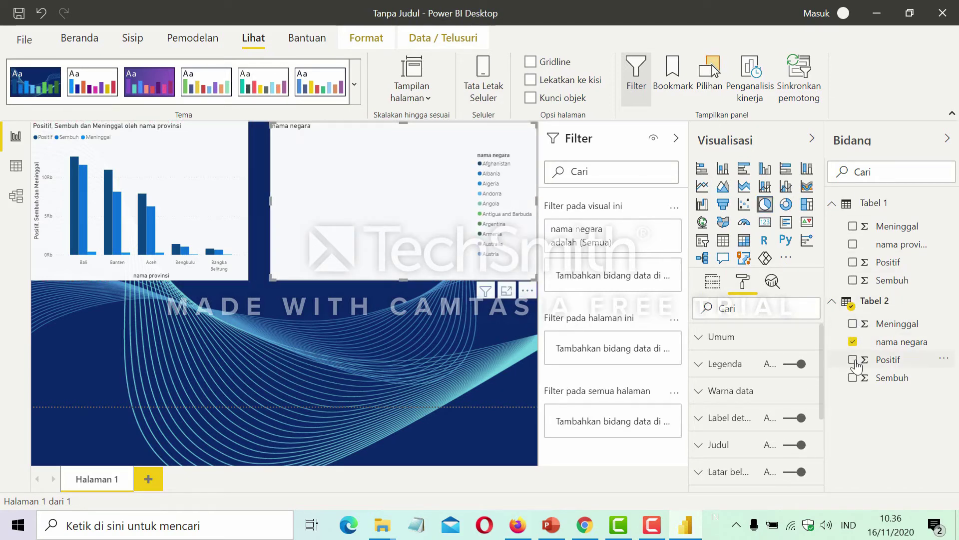
click(853, 377)
click(853, 323)
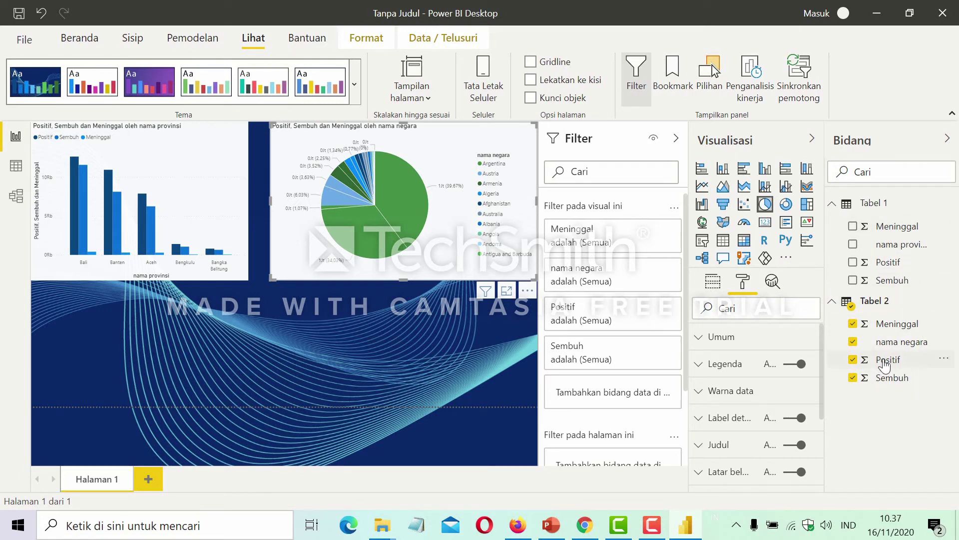
Widen the province column chart until it meets the left edge of the pie chart.
click(212, 222)
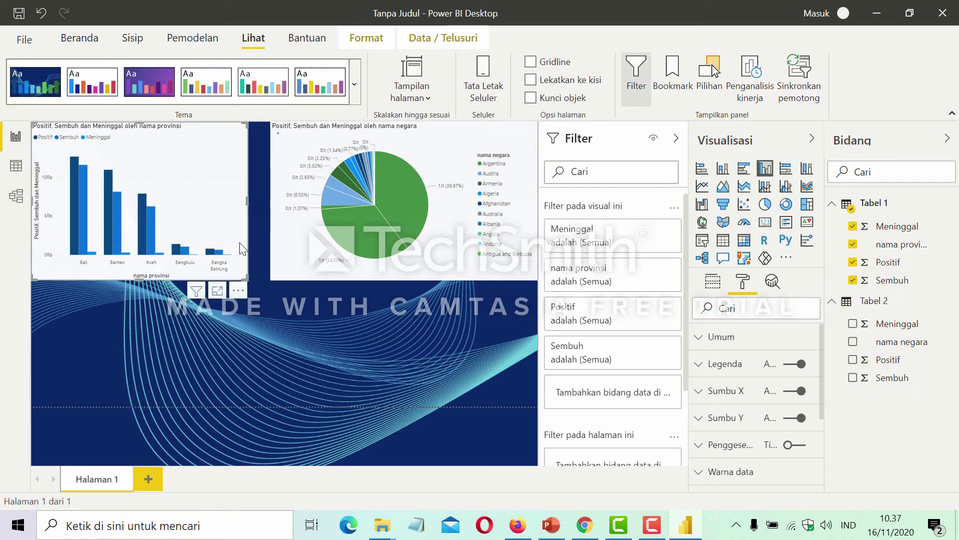
drag(249, 280, 267, 280)
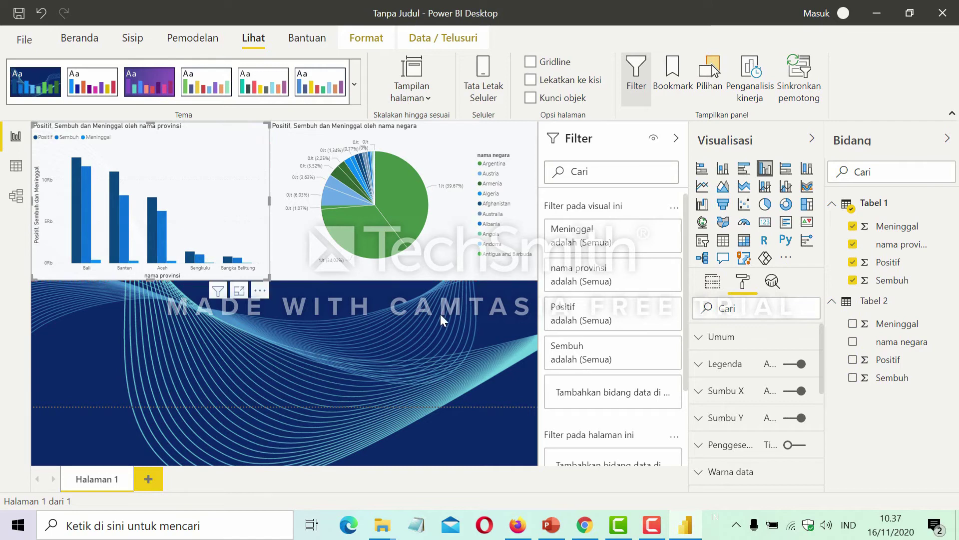
Highlight individual country slices of the pie chart to examine each country's figures against the legend.
click(471, 265)
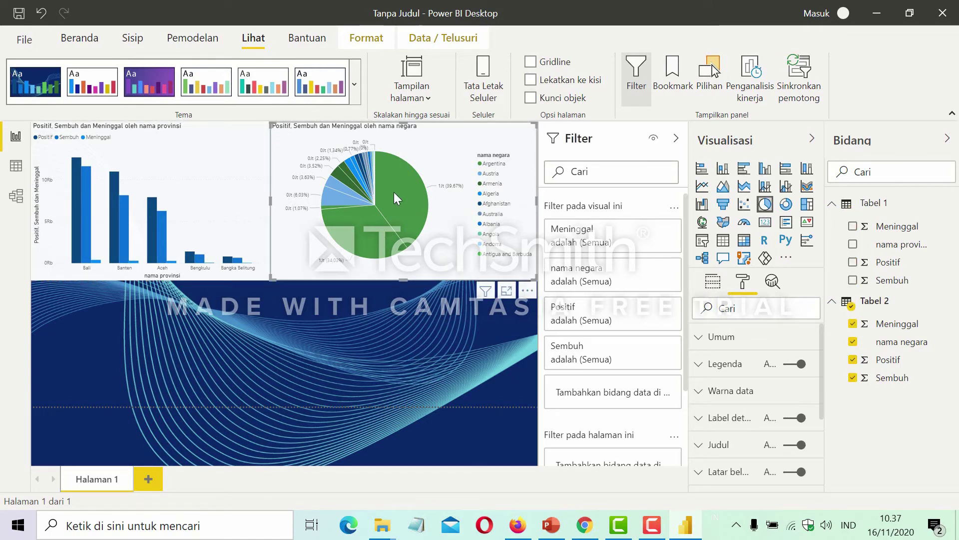
mouse_move(394, 193)
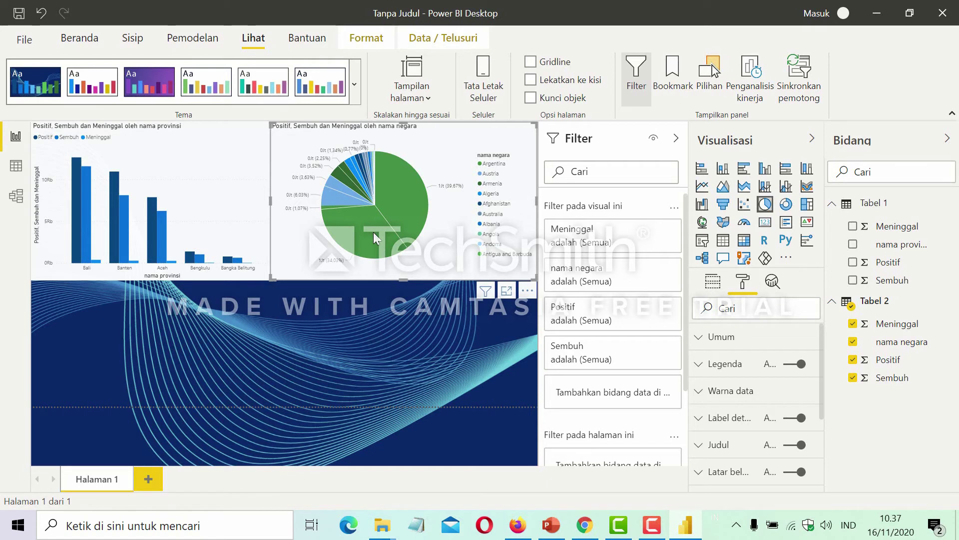
click(395, 228)
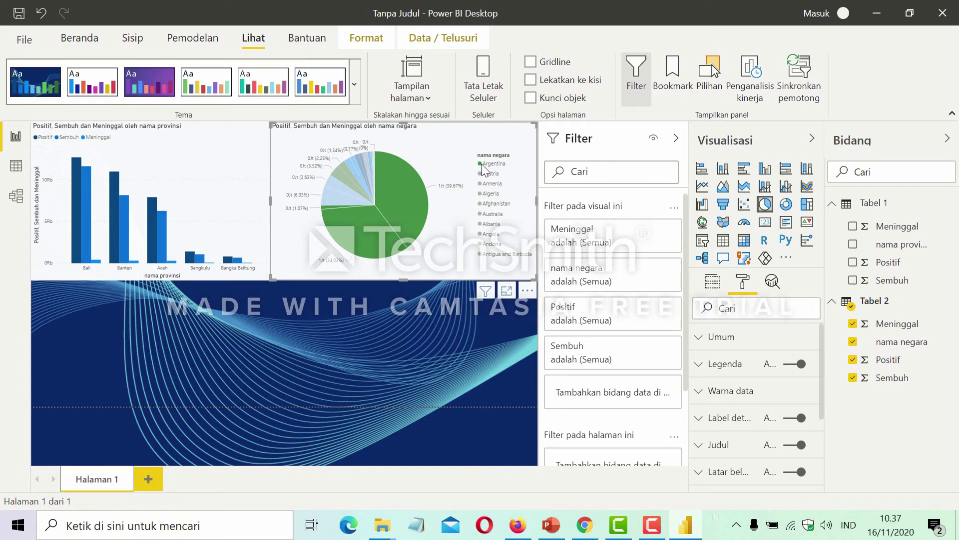
click(352, 198)
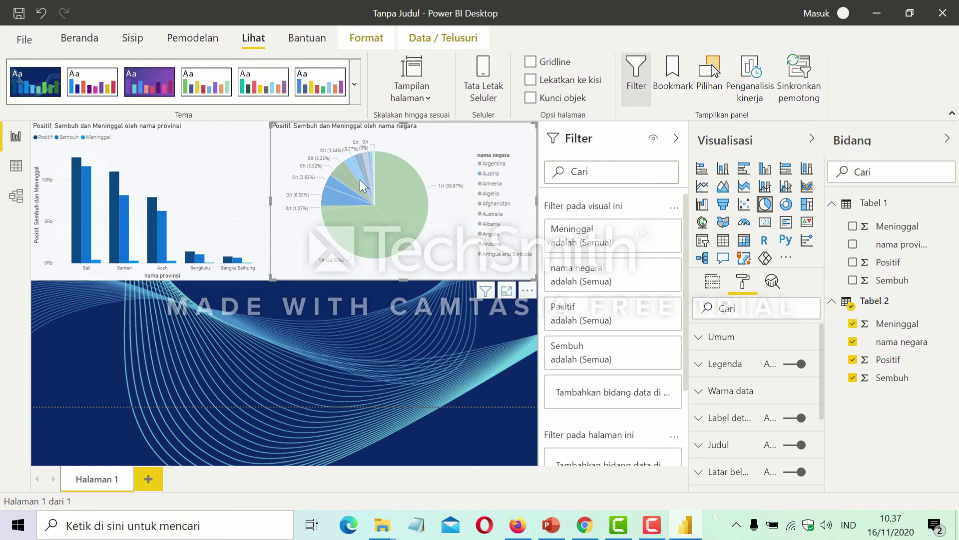
click(369, 159)
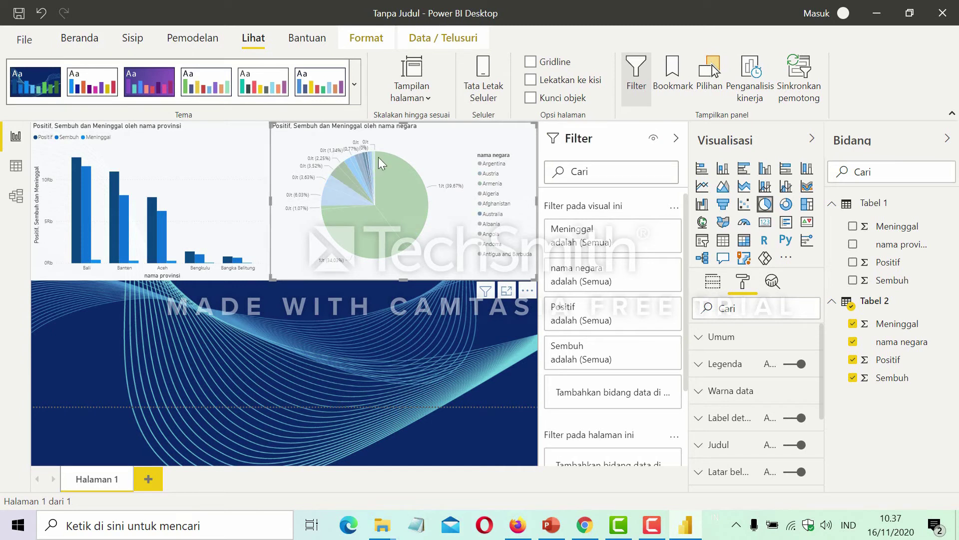
click(375, 156)
click(357, 167)
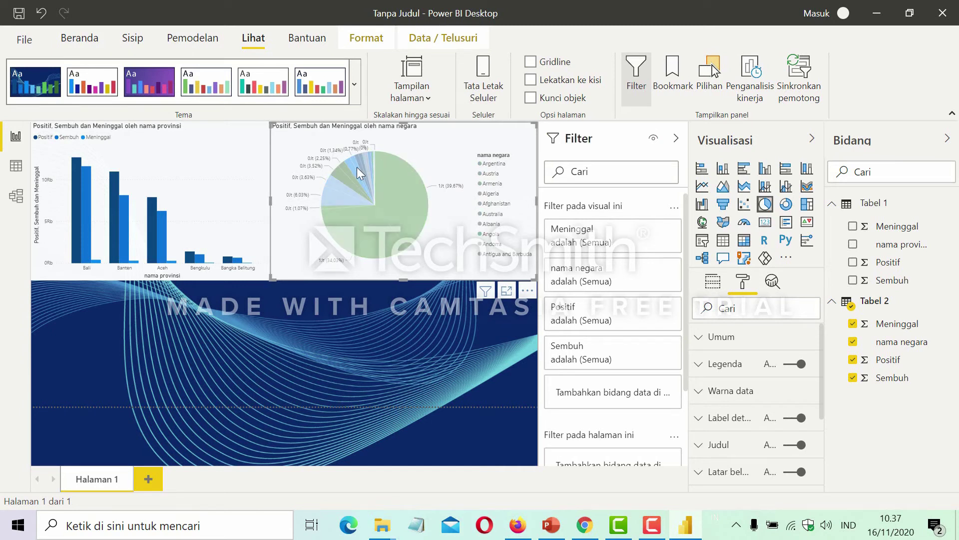
click(347, 213)
click(385, 221)
click(392, 206)
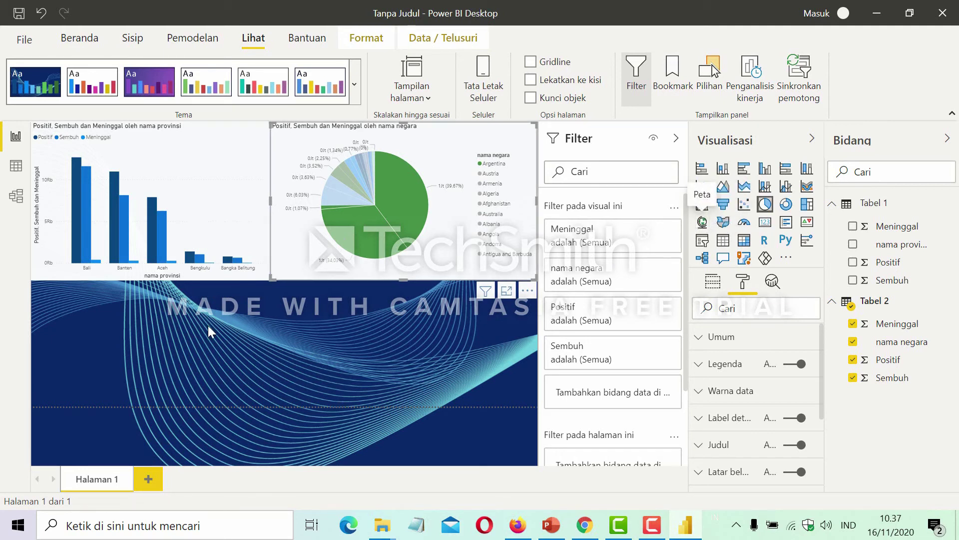
Try the country visual as a map and return it to a pie chart.
click(702, 222)
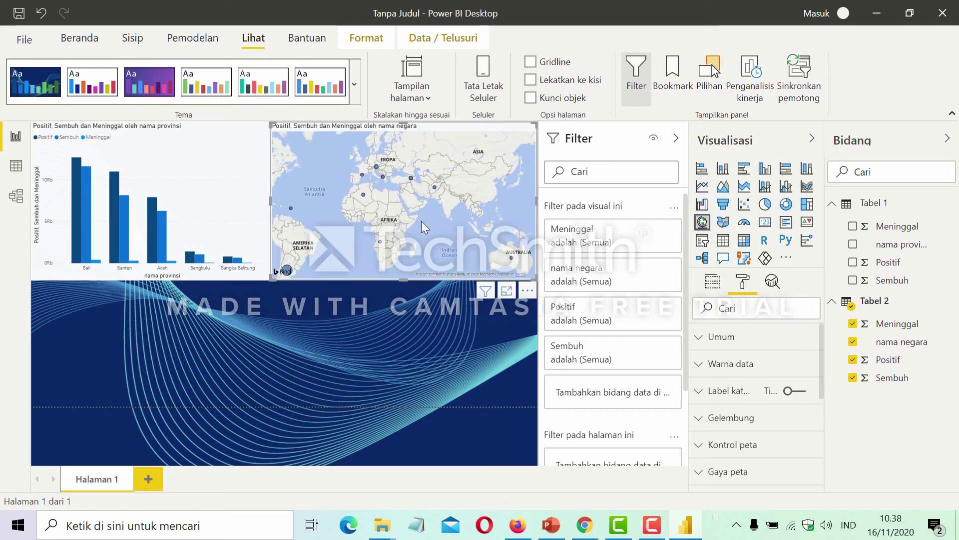
click(765, 205)
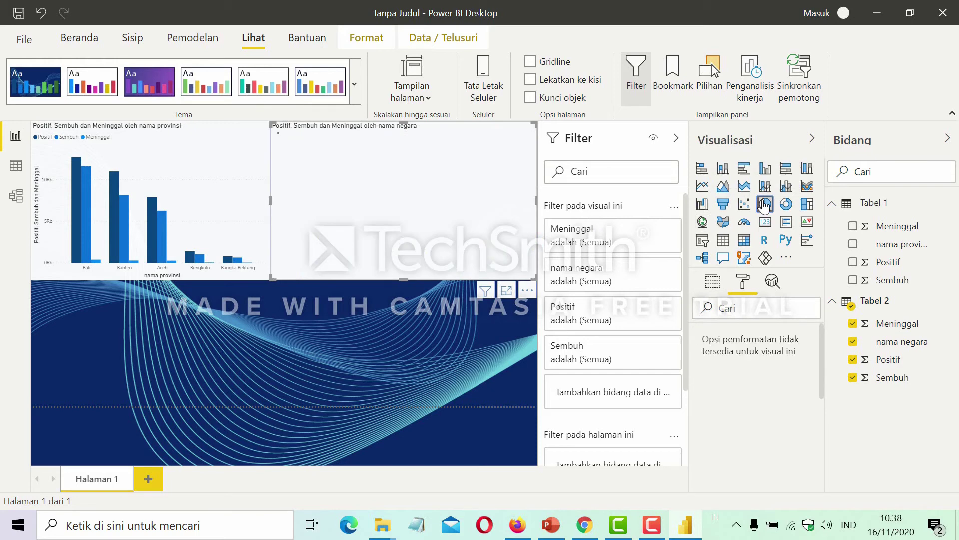
Add a Peta (map) visual directly below the province column chart and extend its upper edge to meet the chart.
double_click(137, 340)
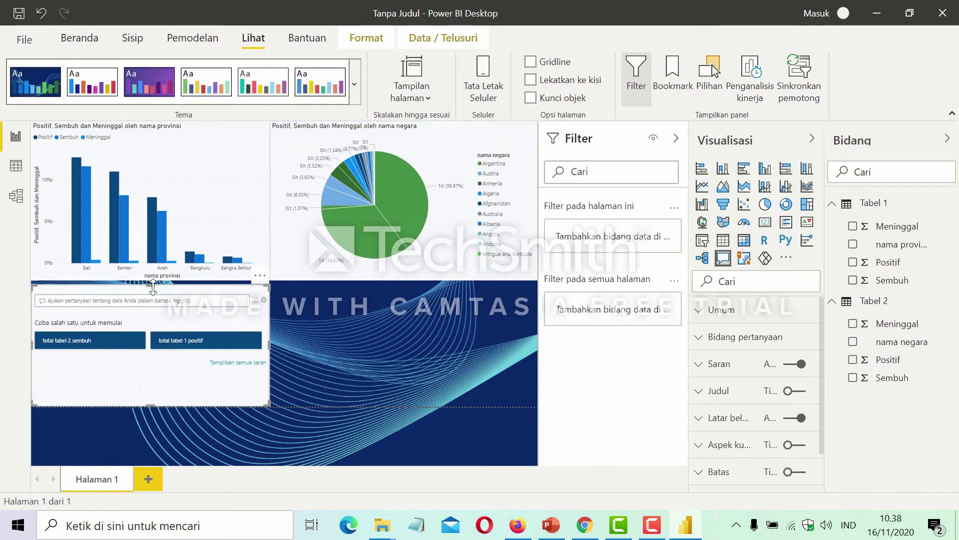
drag(153, 286, 153, 283)
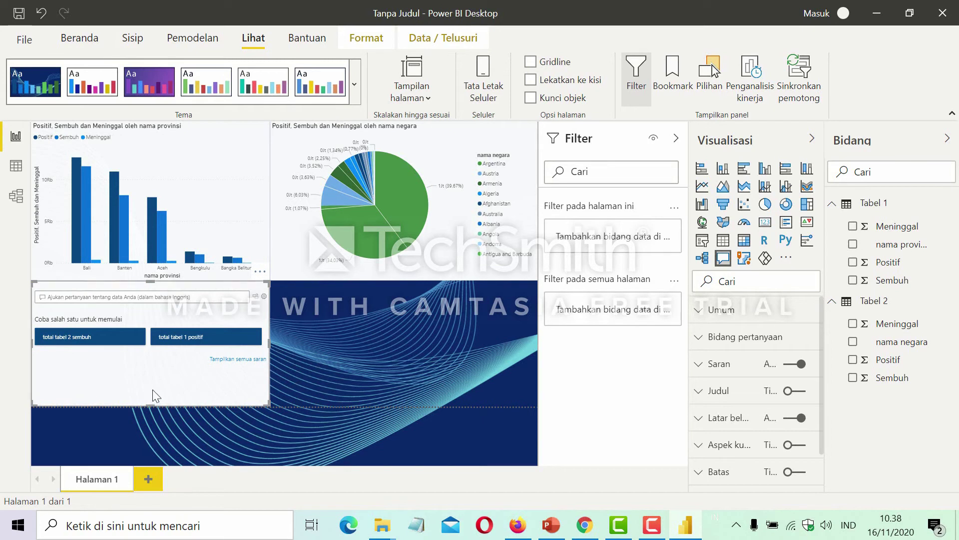
click(702, 223)
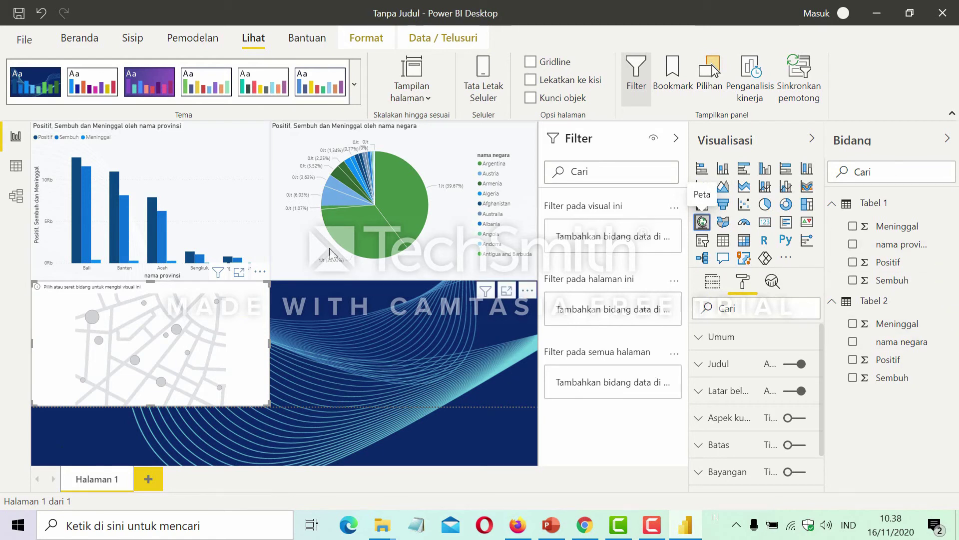
Add nama provinsi, Positif, Sembuh and Meninggal from Tabel 1 to the map.
click(853, 245)
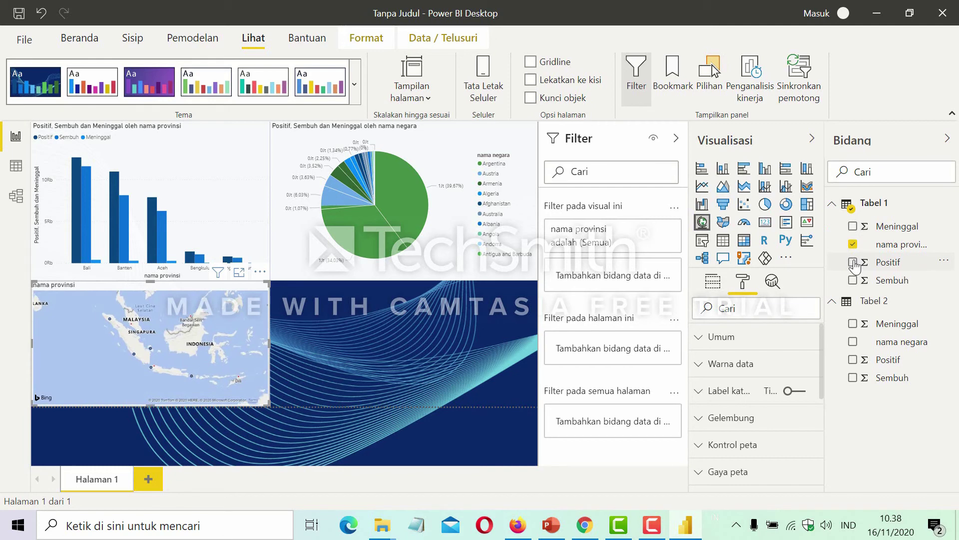
click(854, 262)
click(855, 281)
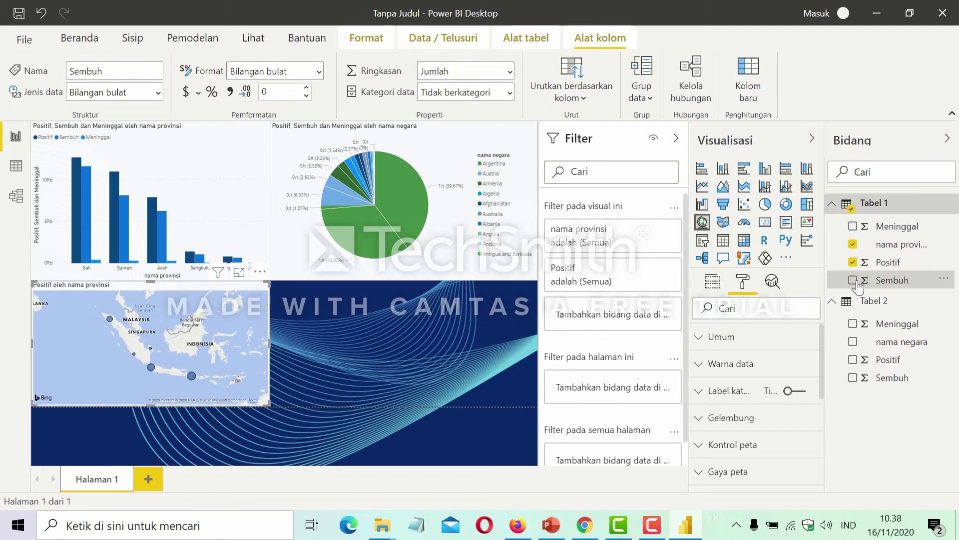
click(853, 226)
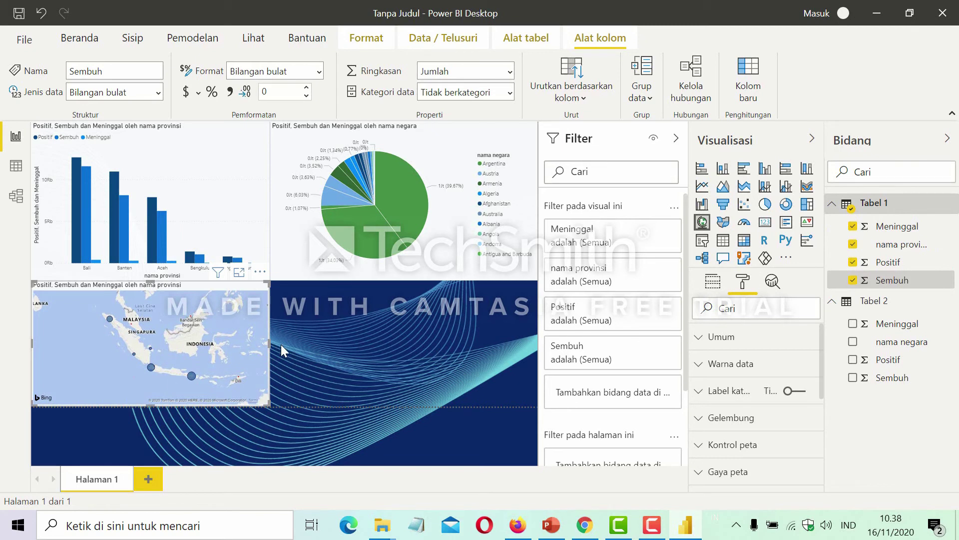
Examine the province bubbles on the map from Bali through Banten and southern Sumatra to Aceh.
scroll(141, 350, up, 3)
drag(142, 351, 196, 334)
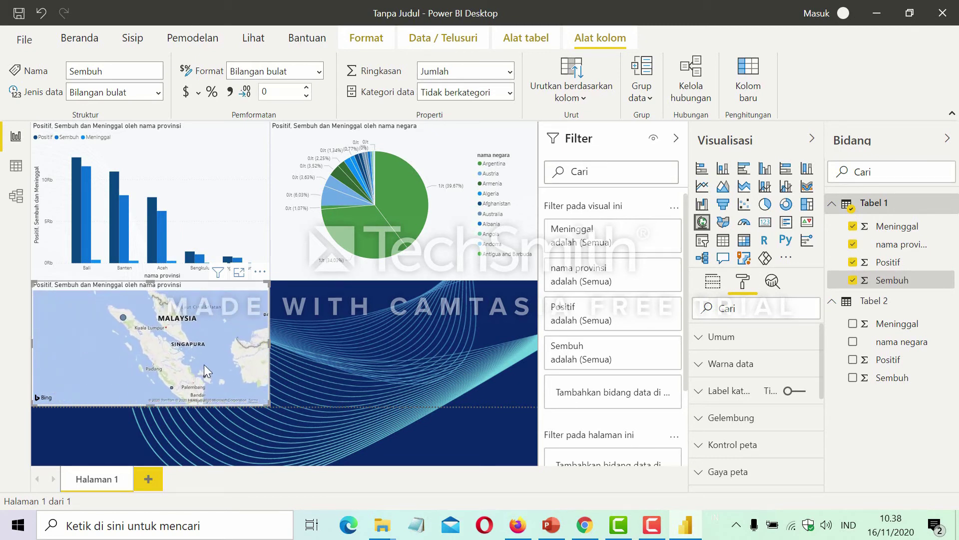
mouse_move(148, 342)
mouse_down()
mouse_move(173, 349)
mouse_move(136, 361)
mouse_move(149, 345)
mouse_move(163, 347)
mouse_move(152, 351)
mouse_move(178, 368)
mouse_move(173, 319)
mouse_move(200, 348)
mouse_move(159, 331)
mouse_move(158, 352)
mouse_up()
scroll(177, 368, up, 2)
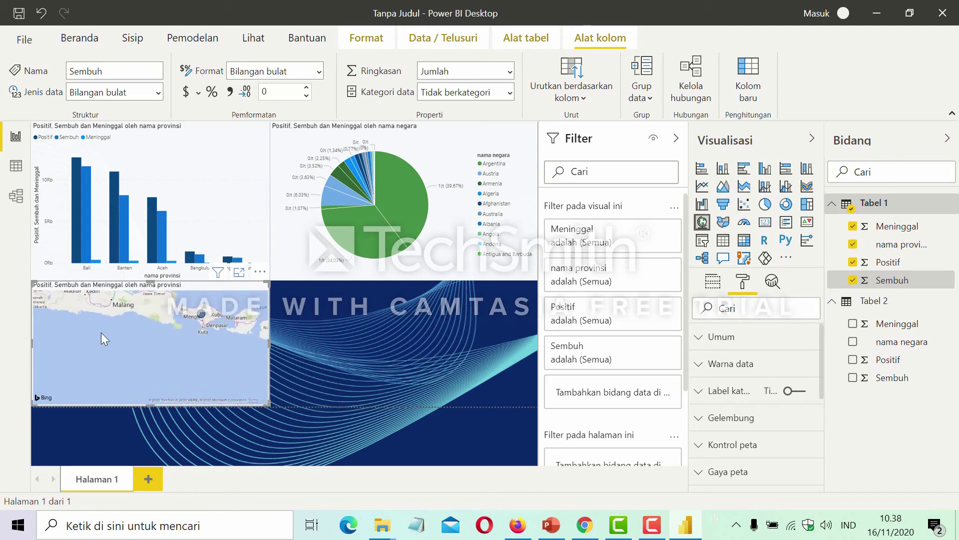
drag(97, 331, 208, 380)
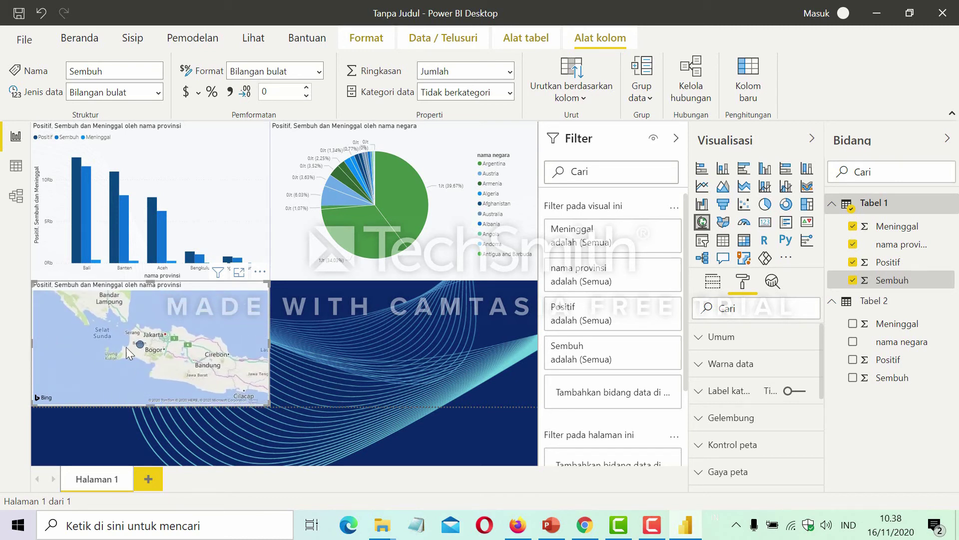
drag(141, 342, 203, 398)
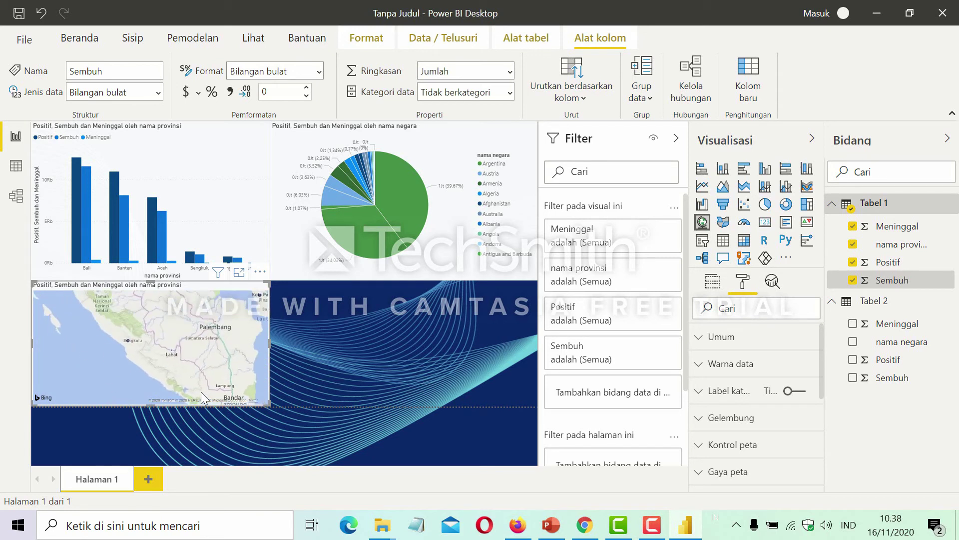
drag(122, 329, 157, 362)
drag(107, 335, 151, 385)
drag(139, 347, 205, 379)
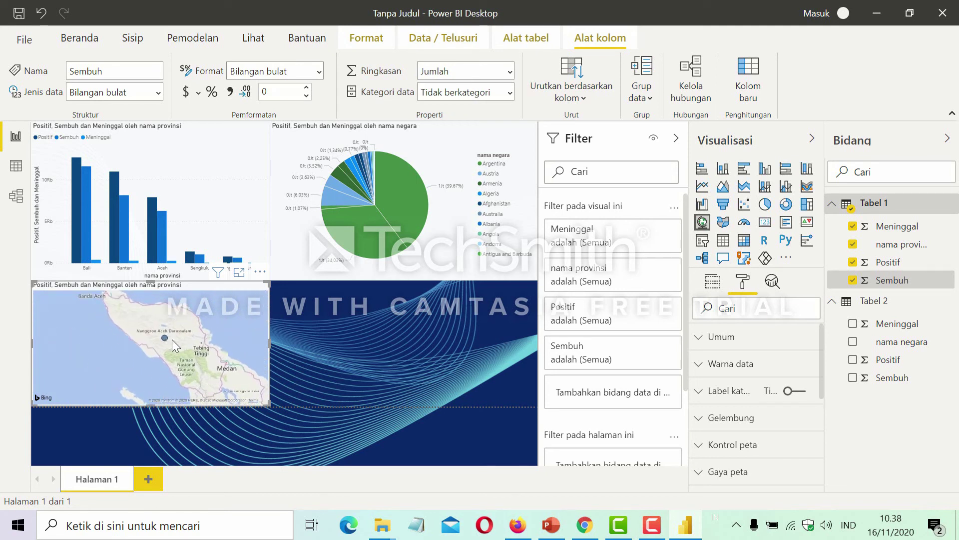
Inspect the Aceh bubble and the surrounding northern Sumatra area around Medan on the map.
scroll(189, 349, down, 2)
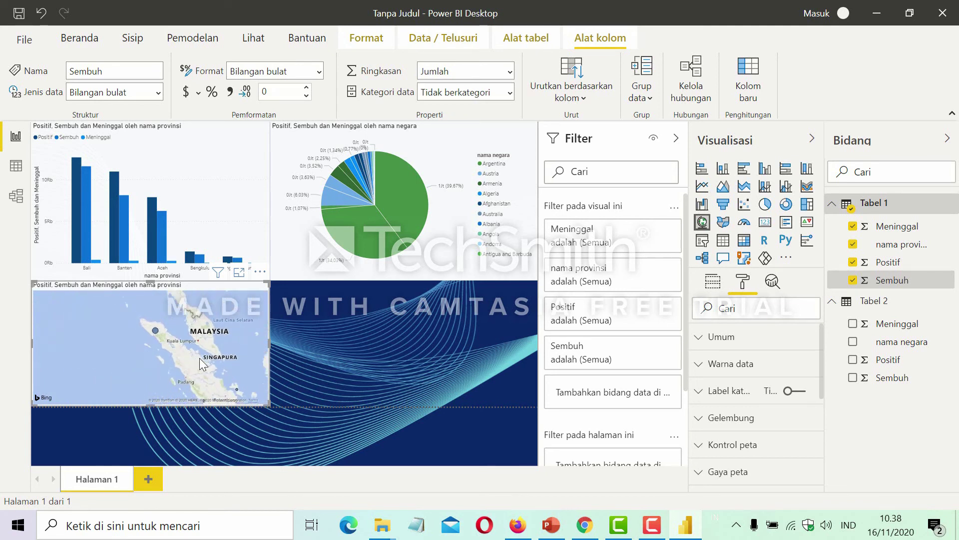
scroll(170, 377, up, 2)
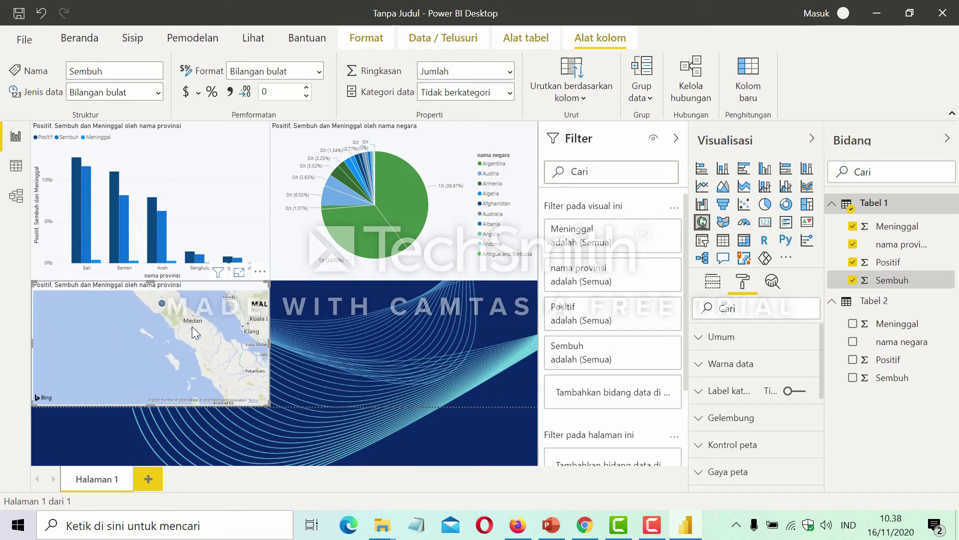
drag(192, 326, 173, 368)
scroll(173, 368, up, 1)
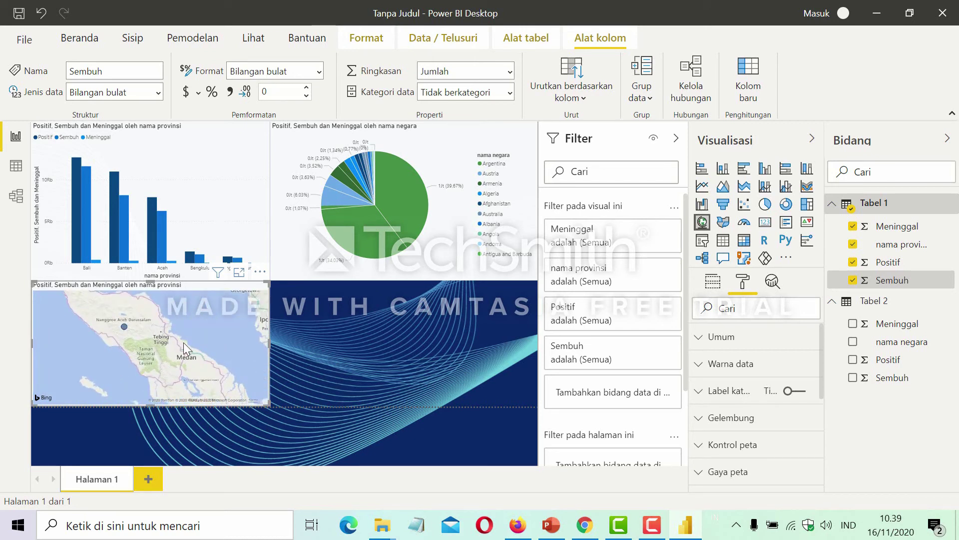
drag(185, 348, 166, 323)
drag(208, 365, 159, 352)
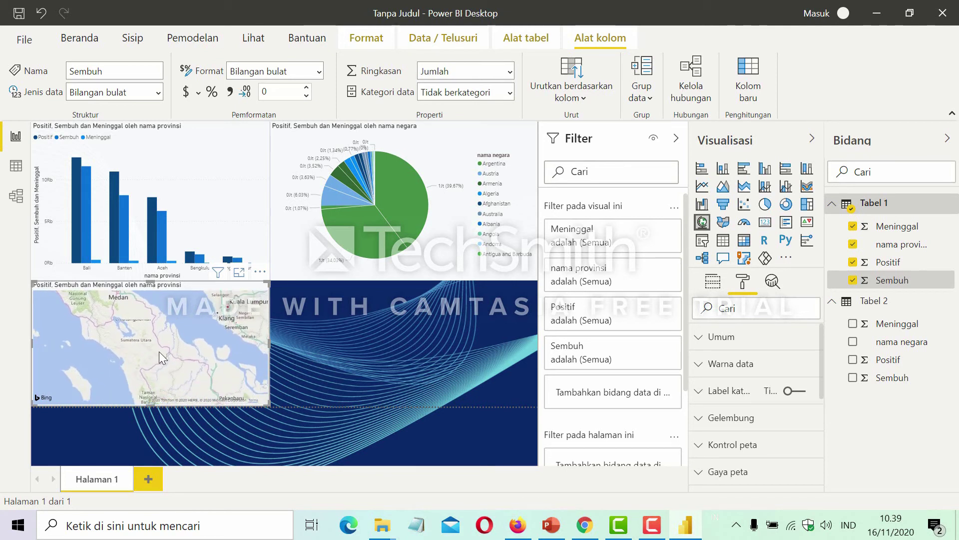
scroll(161, 359, down, 2)
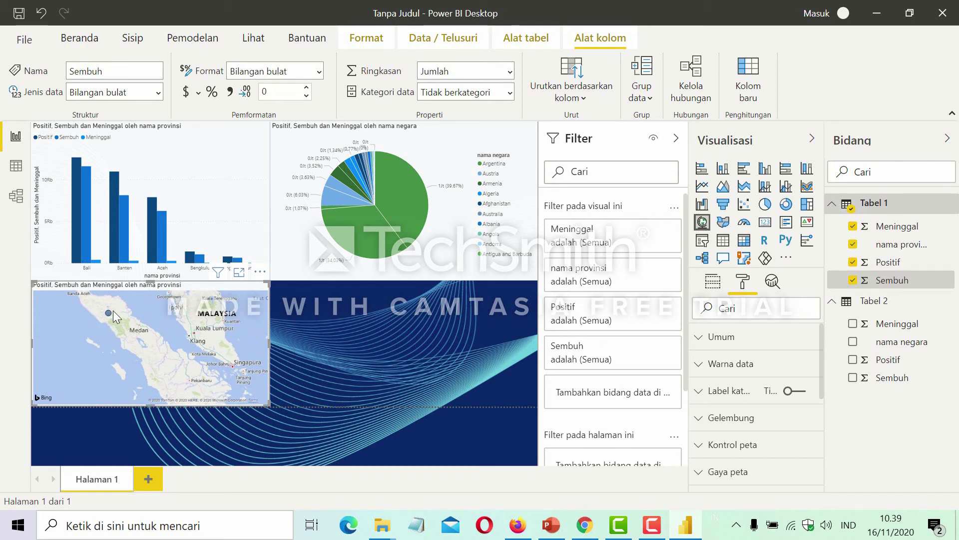
scroll(184, 365, down, 1)
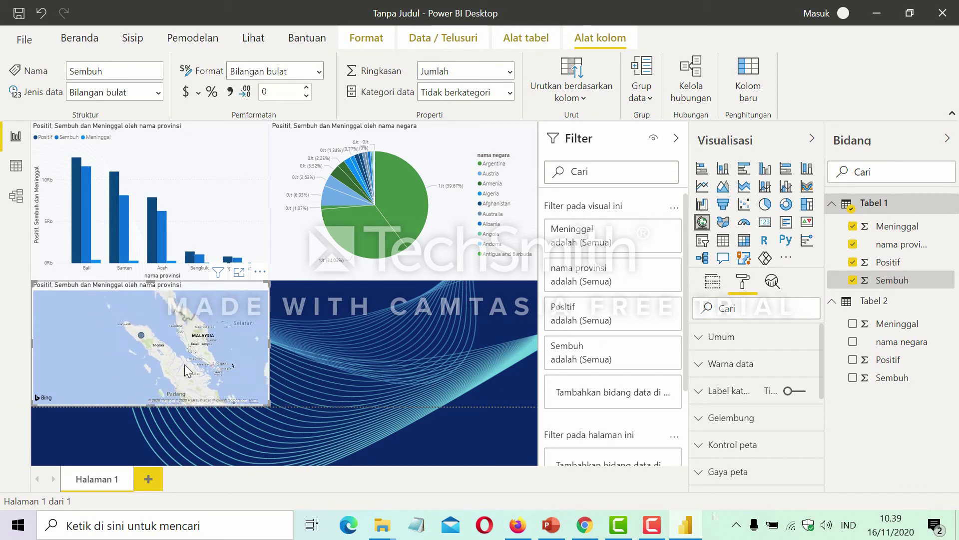
Examine the Banten bubble on the western tip of Java in the province map.
drag(169, 358, 139, 334)
drag(175, 362, 161, 343)
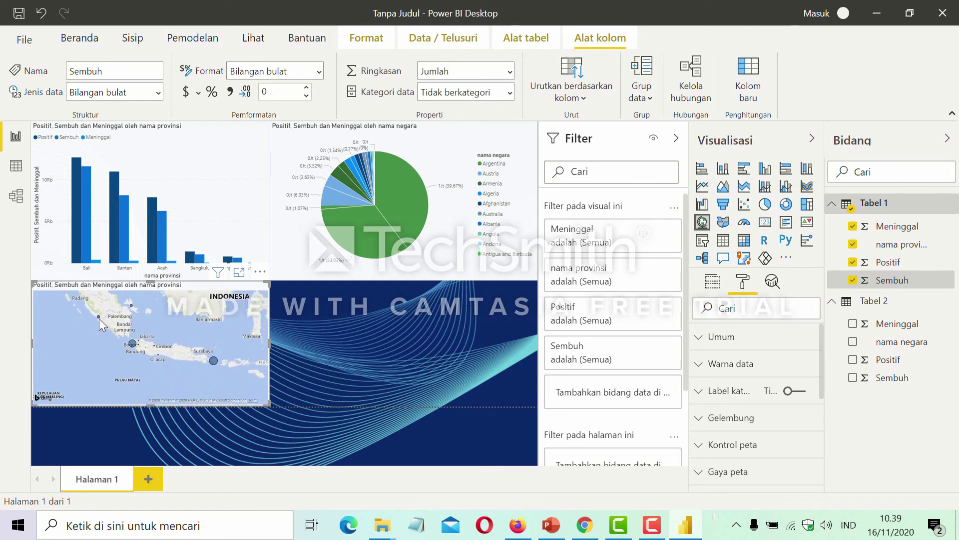
mouse_move(100, 318)
scroll(161, 368, up, 3)
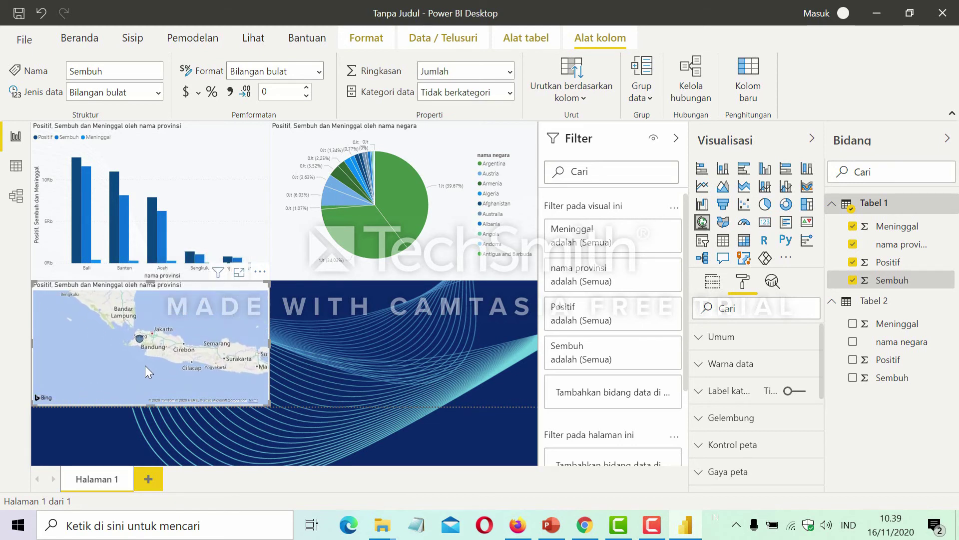
scroll(146, 361, up, 2)
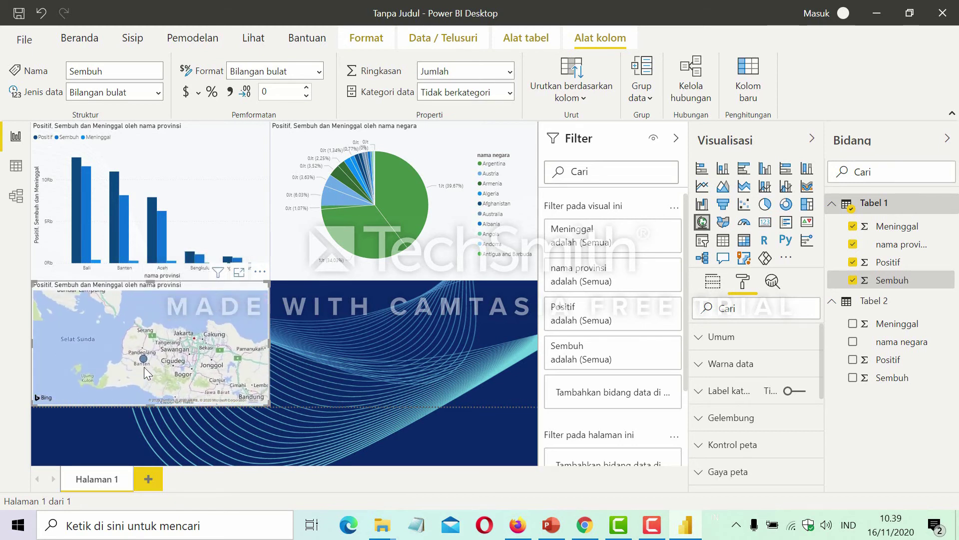
drag(143, 362, 137, 338)
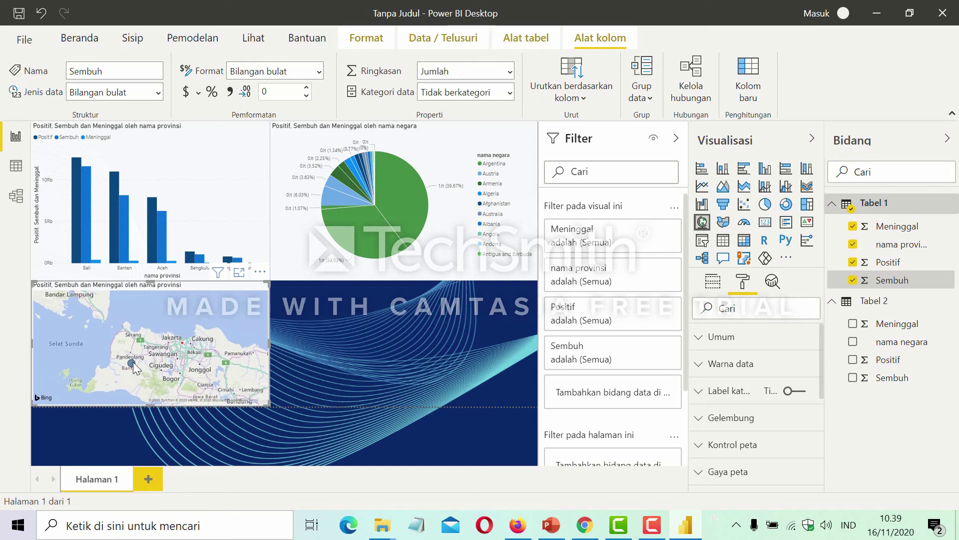
scroll(110, 313, down, 1)
Examine the Bengkulu bubble and the Bali bubble up close on the province map.
drag(110, 313, 160, 346)
scroll(169, 328, down, 1)
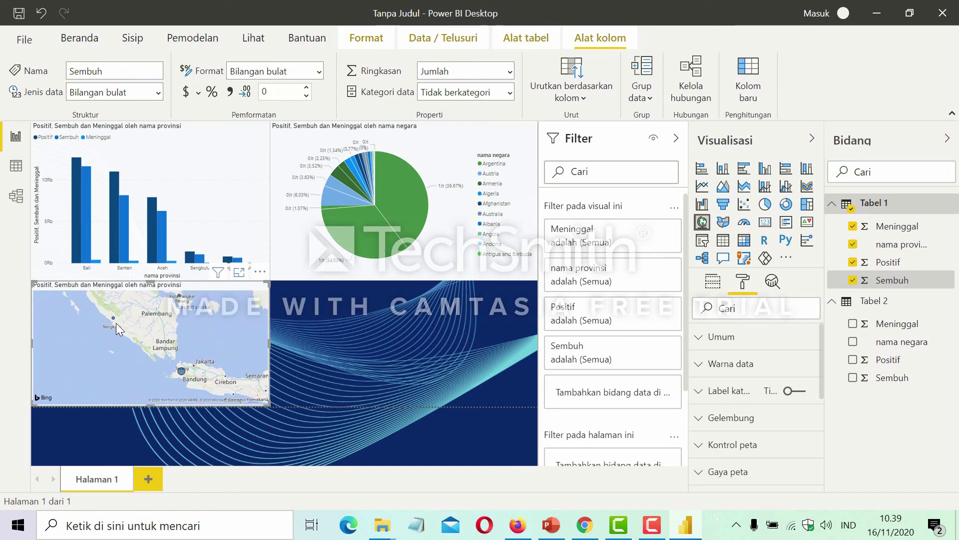
scroll(116, 323, up, 1)
drag(118, 323, 157, 362)
scroll(168, 352, up, 1)
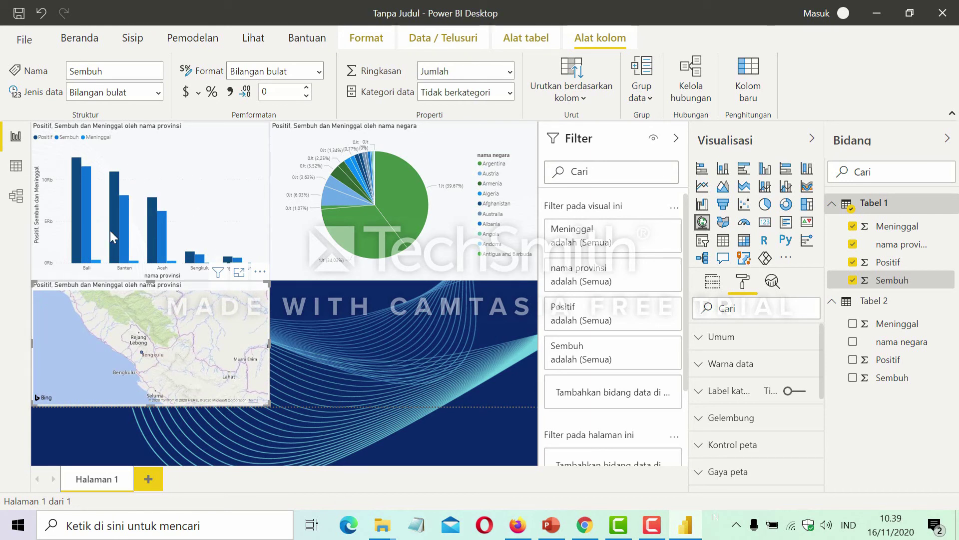
drag(181, 347, 134, 332)
scroll(134, 333, down, 2)
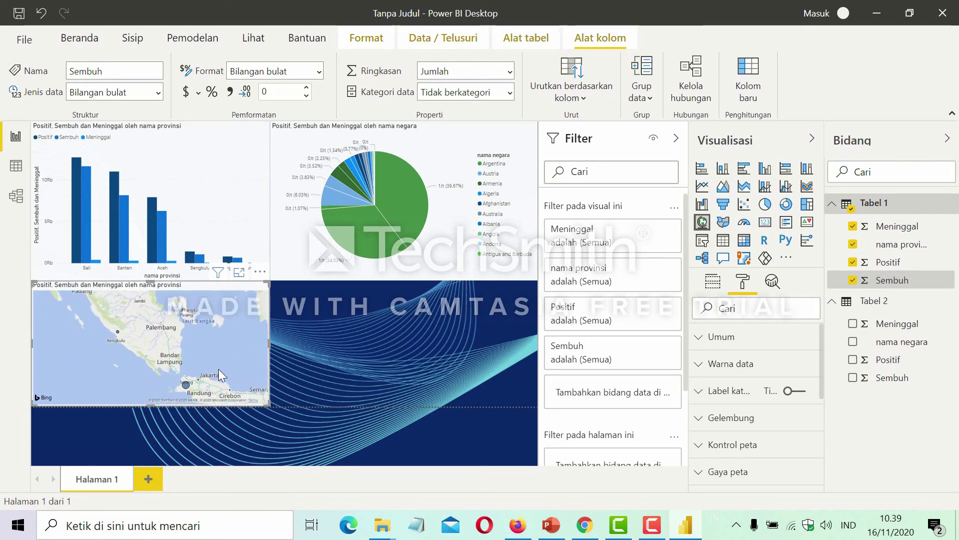
drag(218, 369, 166, 335)
scroll(197, 356, up, 2)
drag(169, 347, 216, 338)
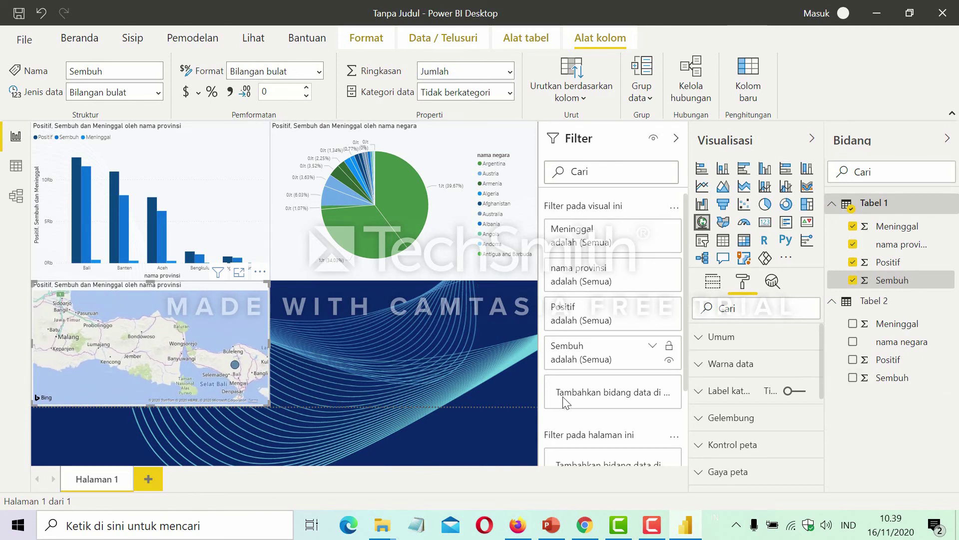
Add a Peta Berisi (filled map) below the pie chart with nama negara, Positif, Sembuh and Meninggal from Tabel 2.
drag(723, 258, 374, 344)
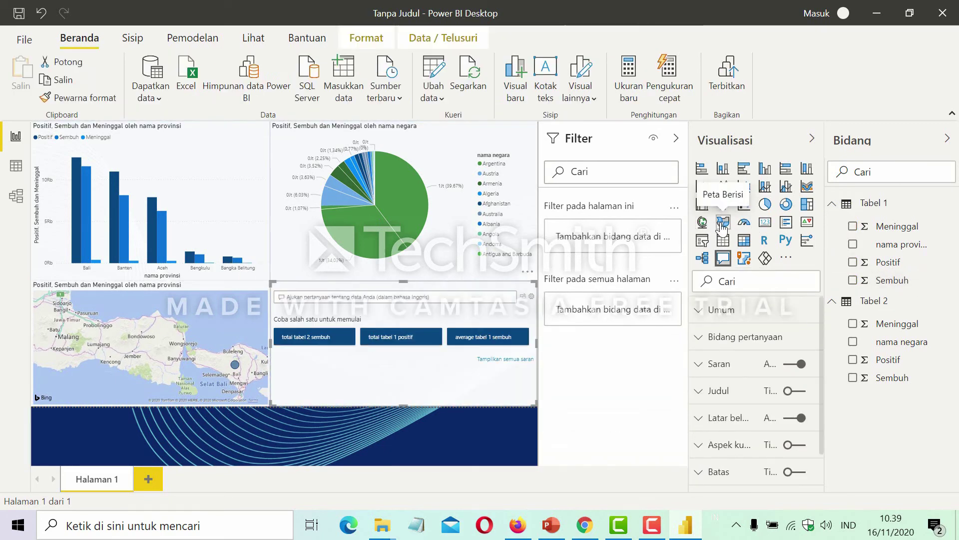
click(722, 225)
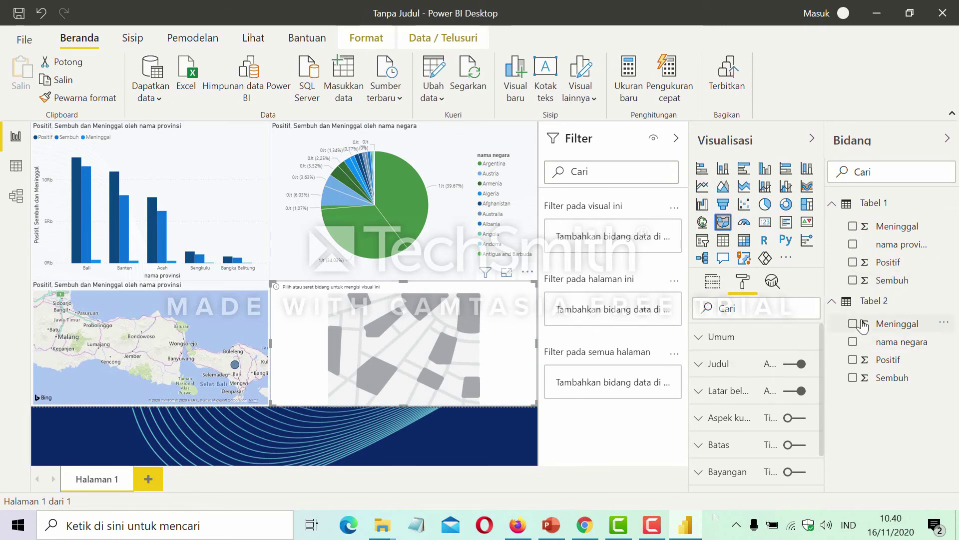
click(853, 343)
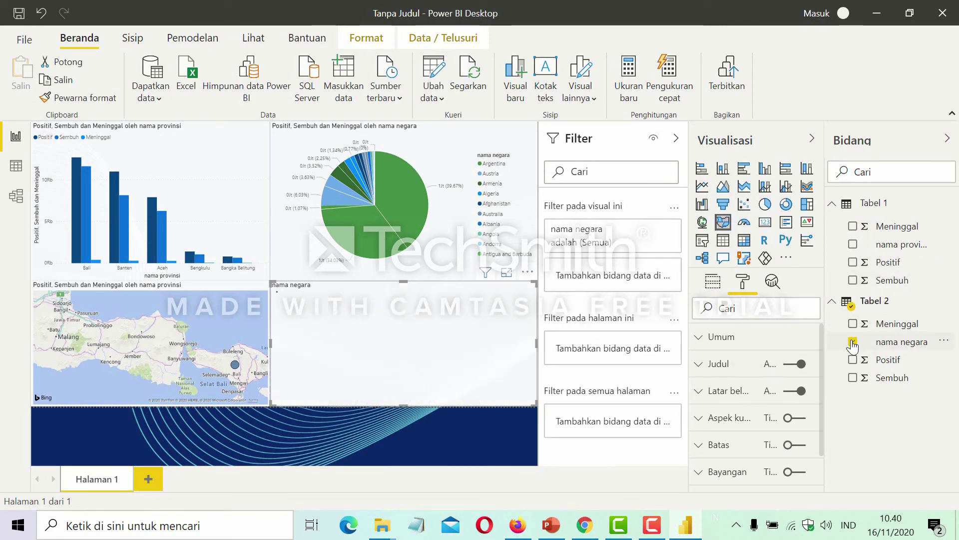
click(853, 360)
click(853, 378)
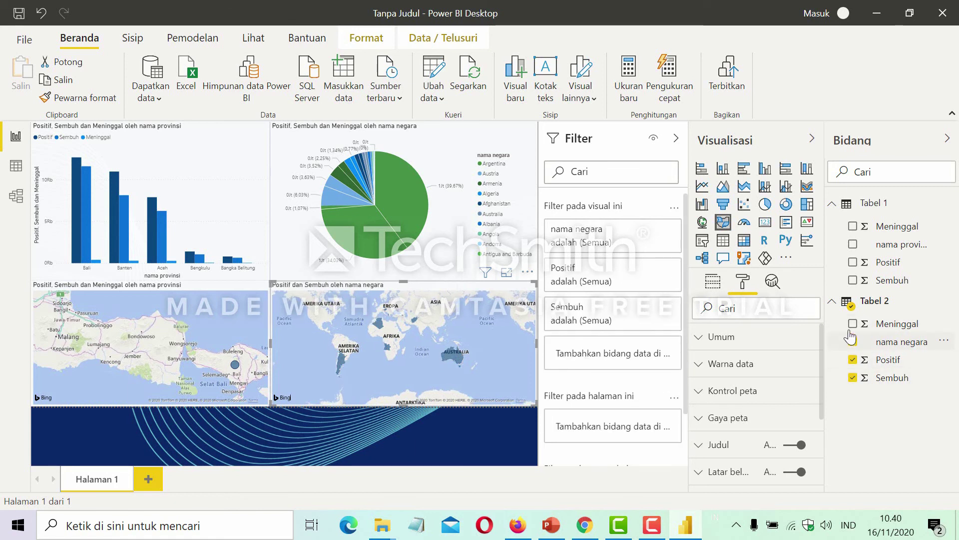
click(853, 325)
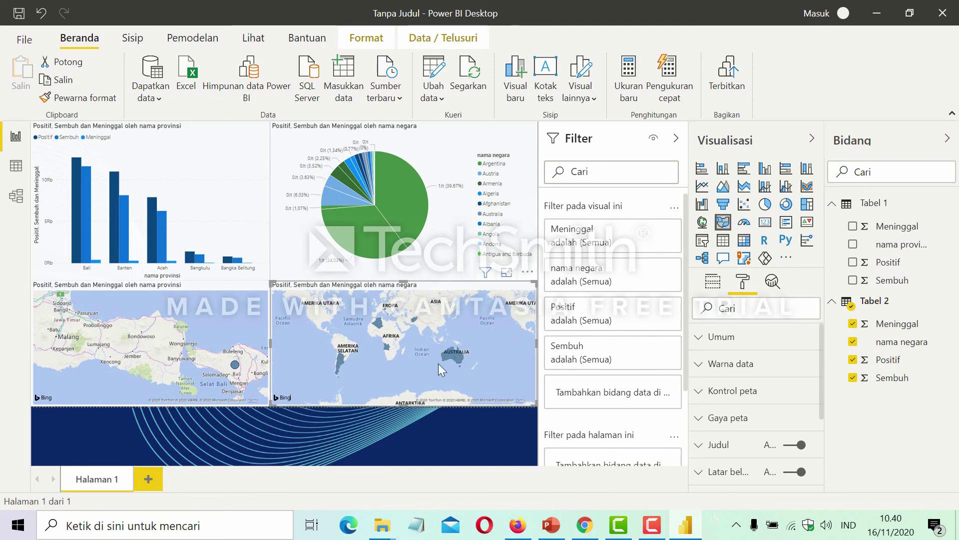
Highlight Australia on the filled map to check how the other visuals respond, and examine the shaded countries across Africa.
scroll(439, 364, up, 5)
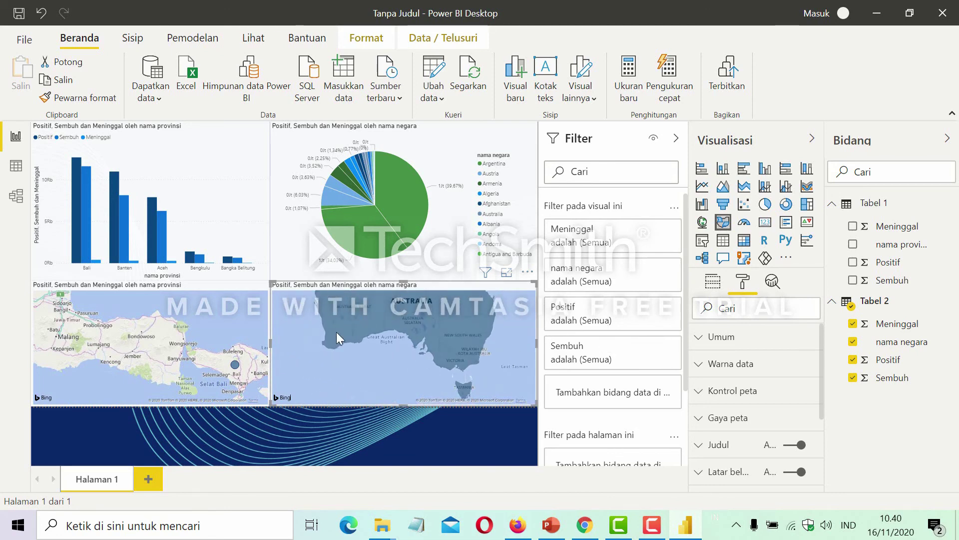
click(442, 316)
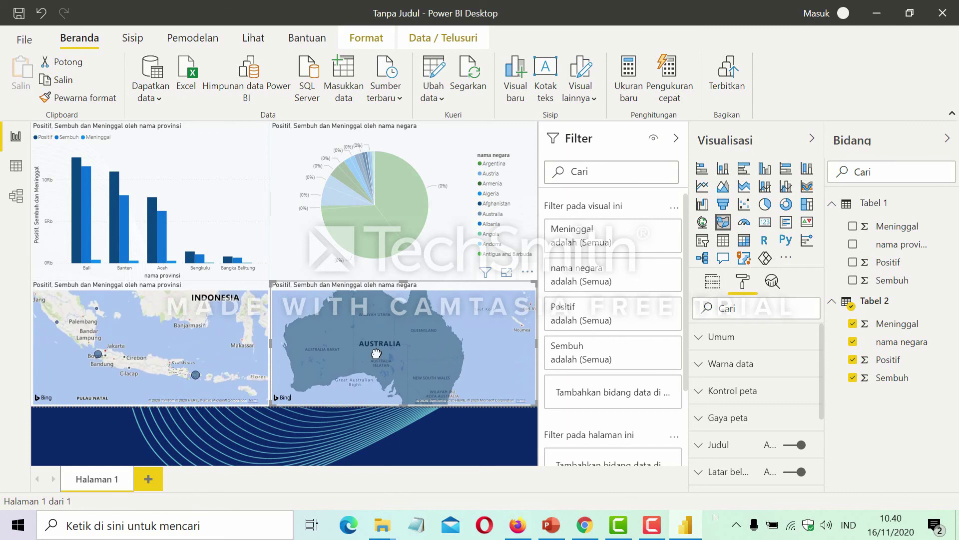
click(396, 309)
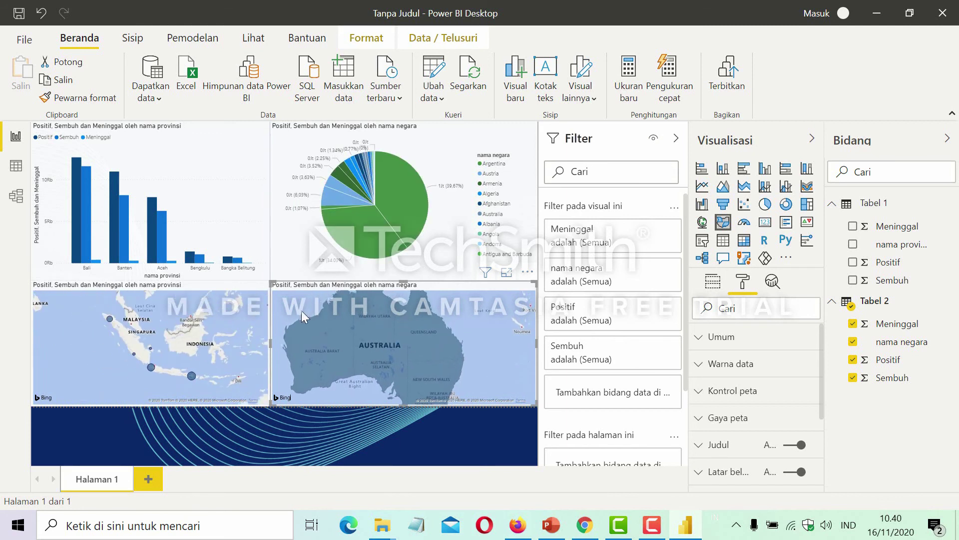
drag(343, 340, 379, 335)
click(342, 334)
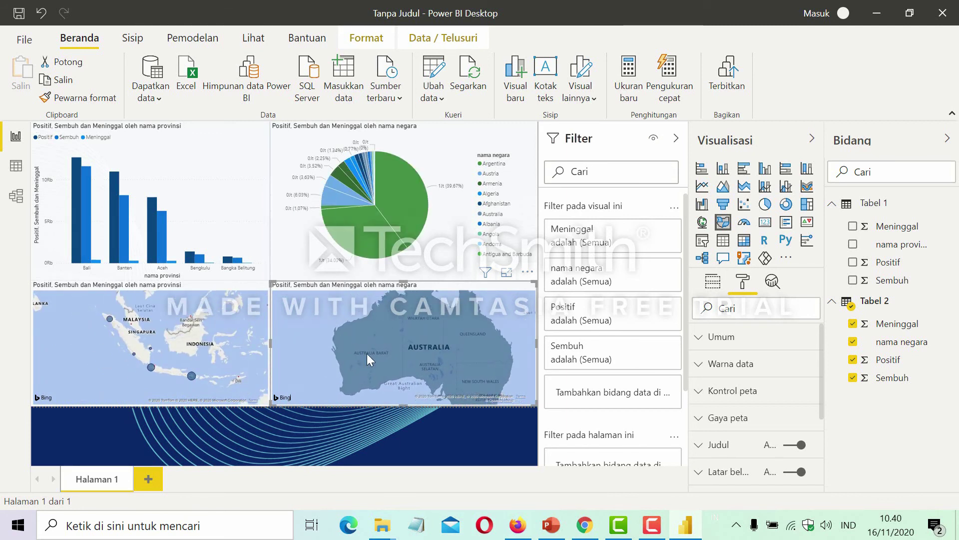
mouse_move(422, 361)
mouse_down()
mouse_move(482, 349)
mouse_move(475, 356)
mouse_move(352, 322)
mouse_move(405, 365)
mouse_up()
drag(360, 339, 395, 370)
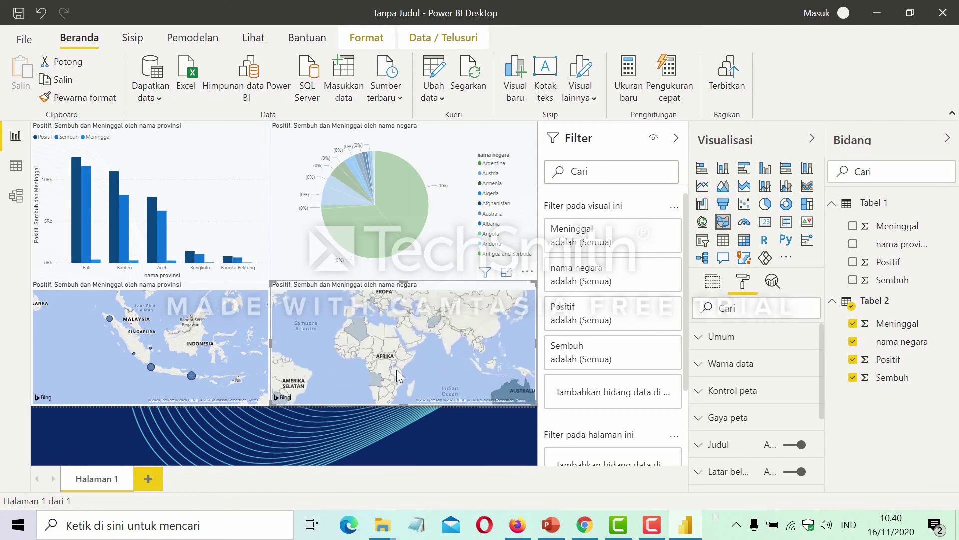
Highlight Algeria on the filled map of countries, and convert that visual to a bubble map (Peta).
scroll(396, 369, up, 1)
click(312, 297)
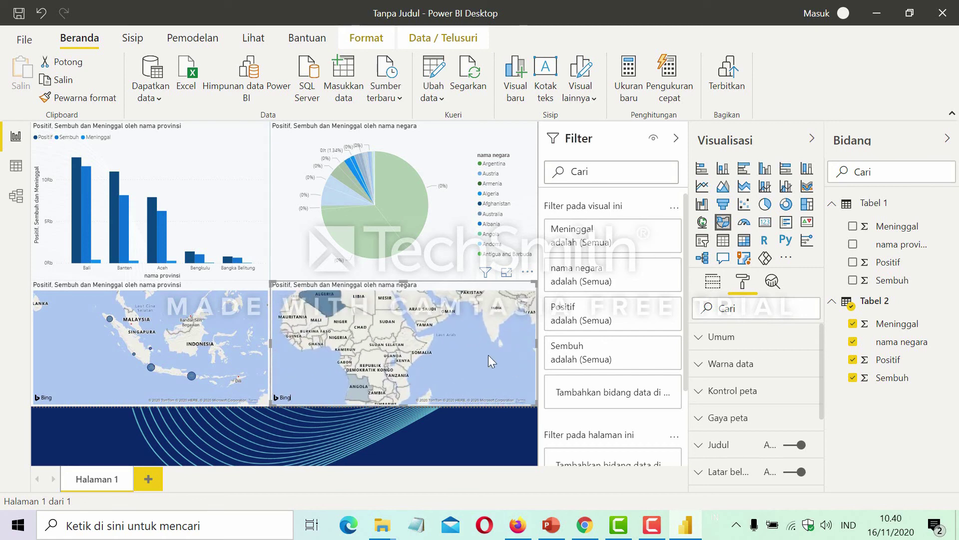
click(702, 222)
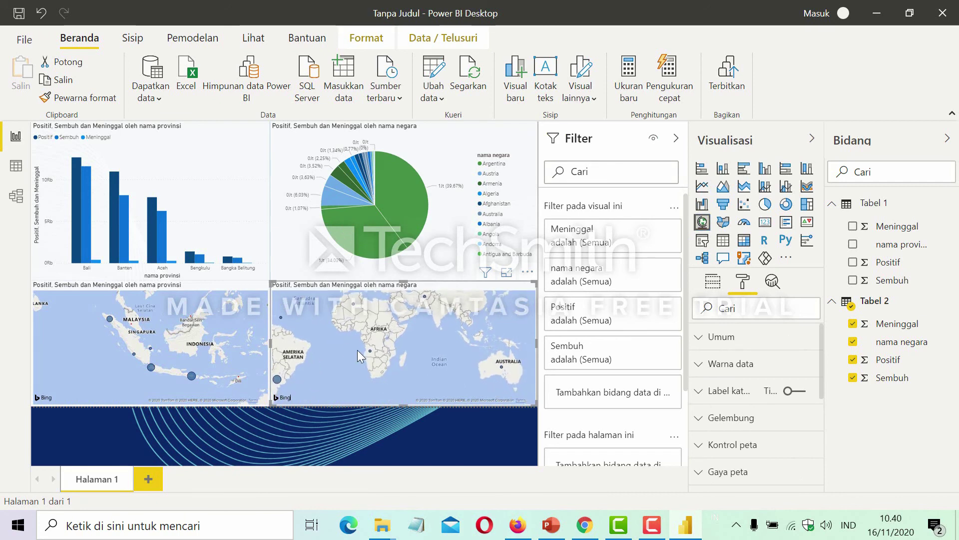
Examine the country bubbles from the North Atlantic and Europe down to southern Africa on the country map.
scroll(394, 349, up, 4)
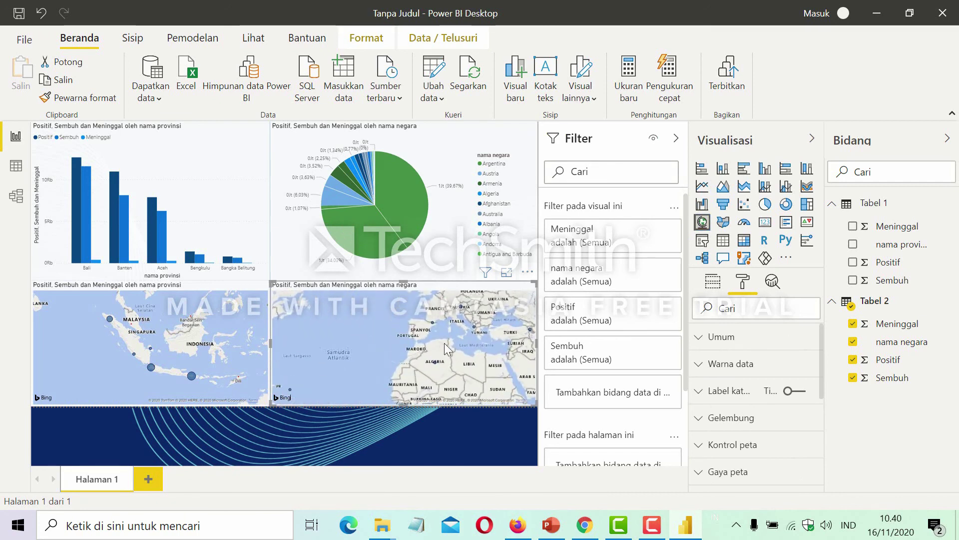
drag(428, 369, 365, 314)
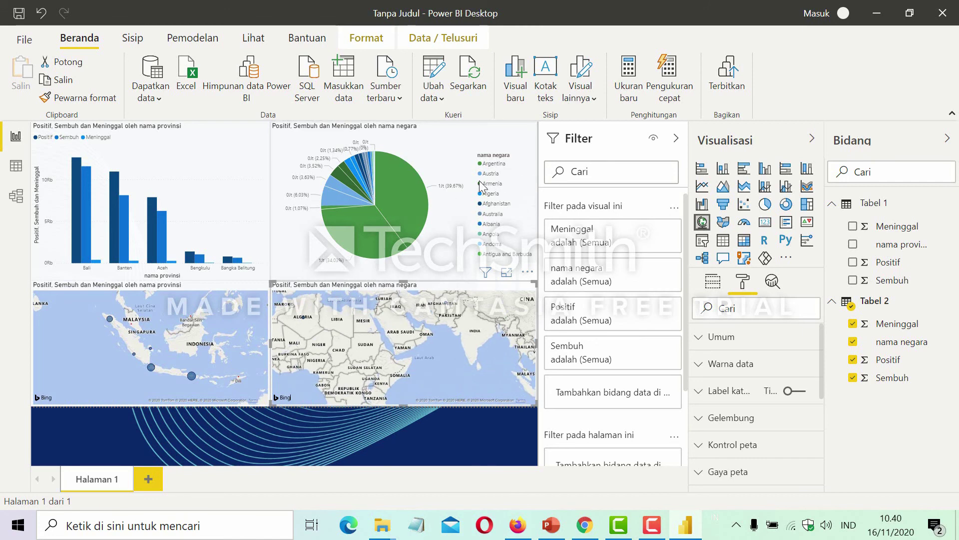
drag(397, 360, 386, 316)
drag(389, 389, 385, 360)
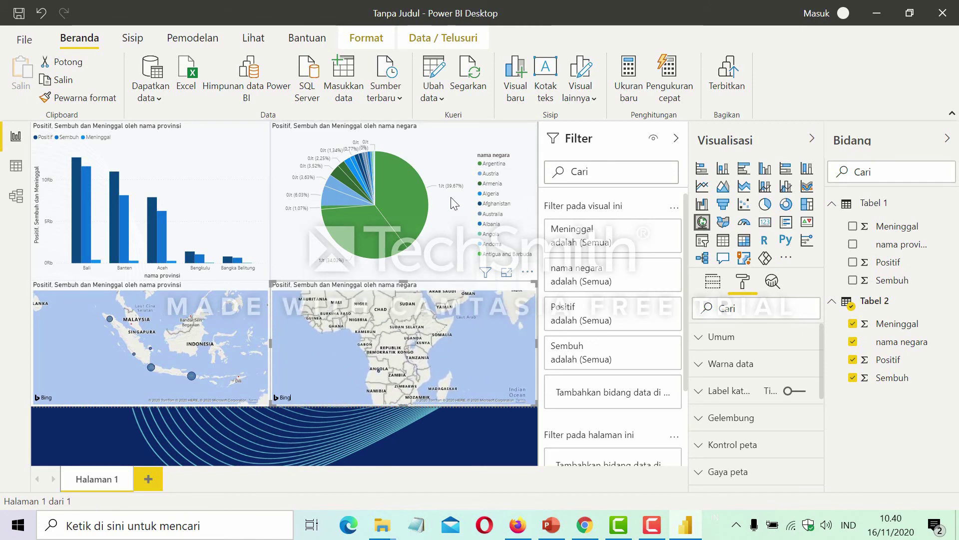
drag(387, 320, 389, 352)
Locate the large South American bubble on the country map and examine Argentina up close.
scroll(410, 342, down, 4)
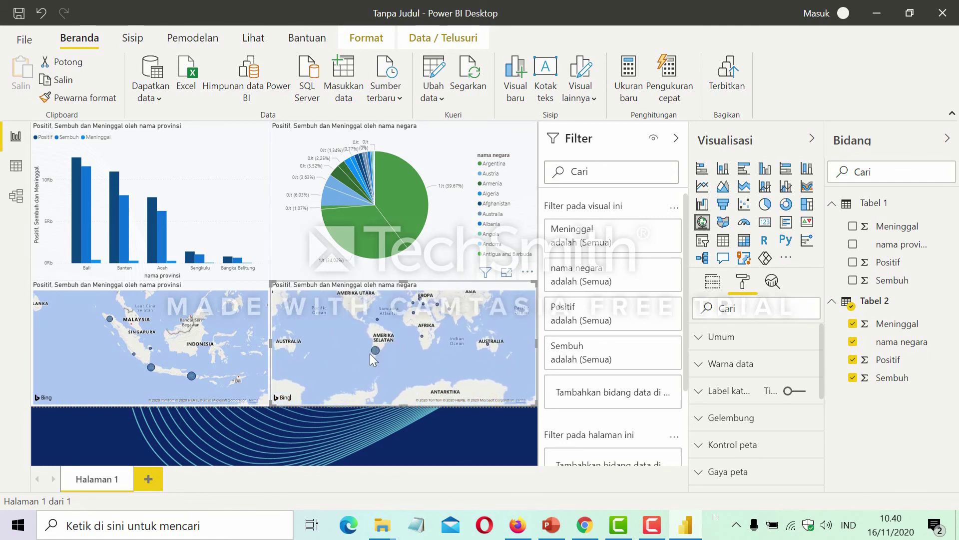
scroll(376, 350, up, 5)
drag(370, 322, 383, 356)
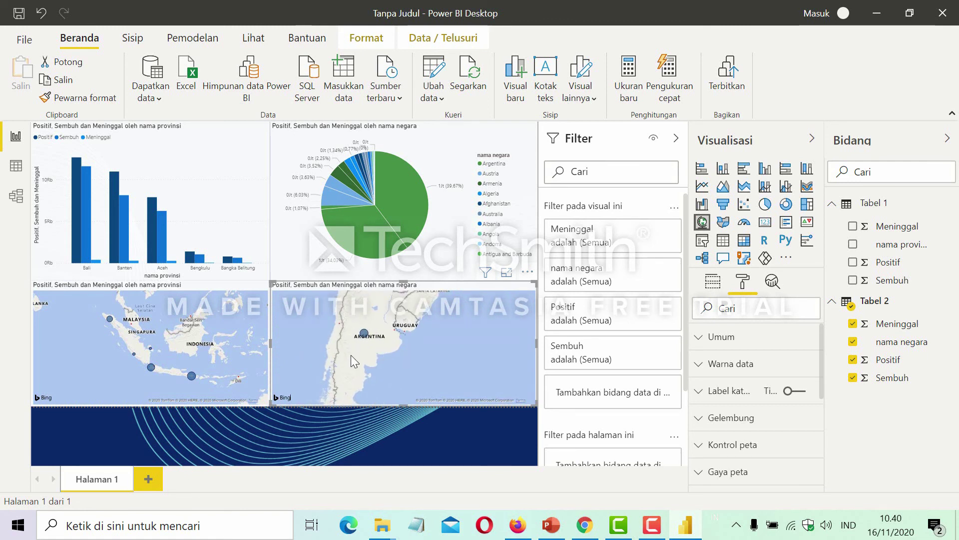
scroll(412, 331, down, 4)
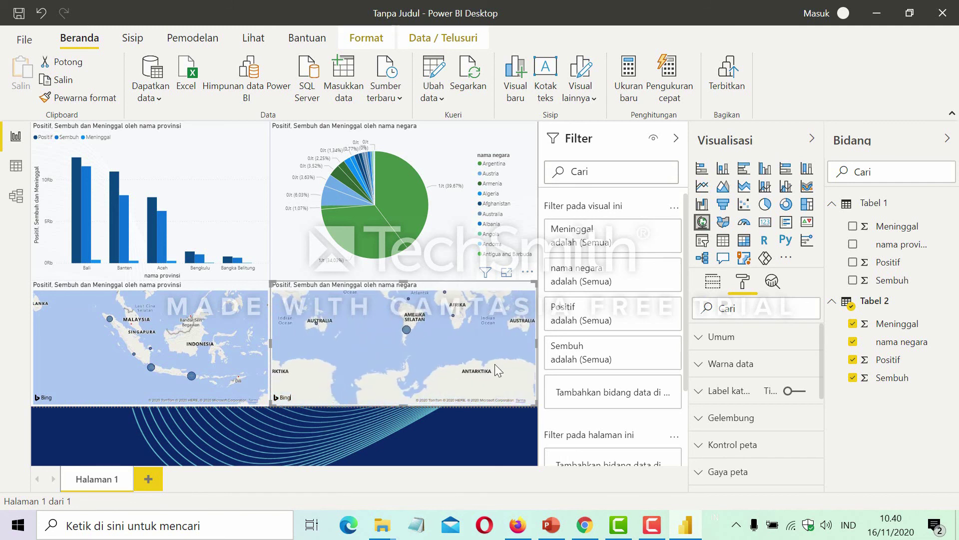
Examine the remaining country bubbles across Europe, Asia, Africa and the Americas on the country map.
mouse_move(457, 351)
mouse_down()
mouse_move(446, 384)
mouse_move(452, 370)
mouse_up()
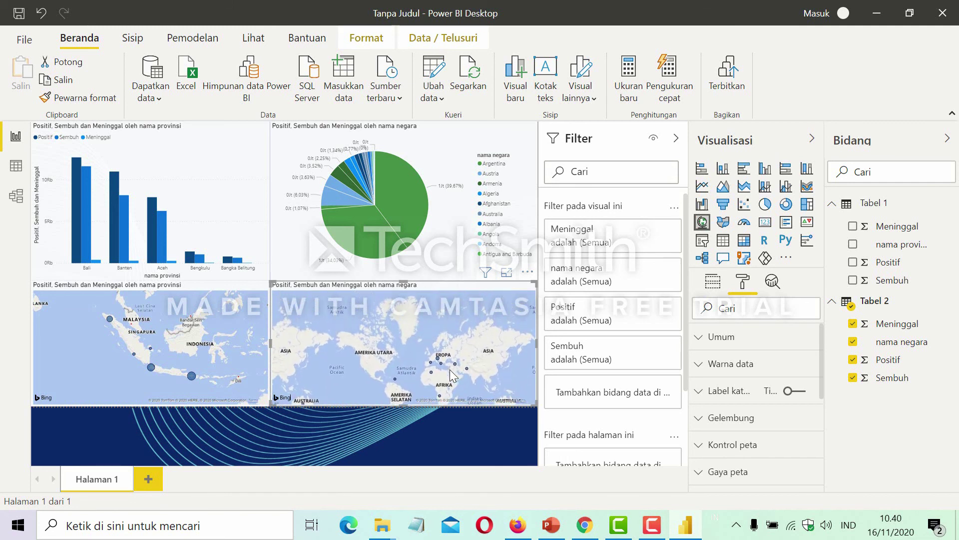
drag(430, 335, 376, 337)
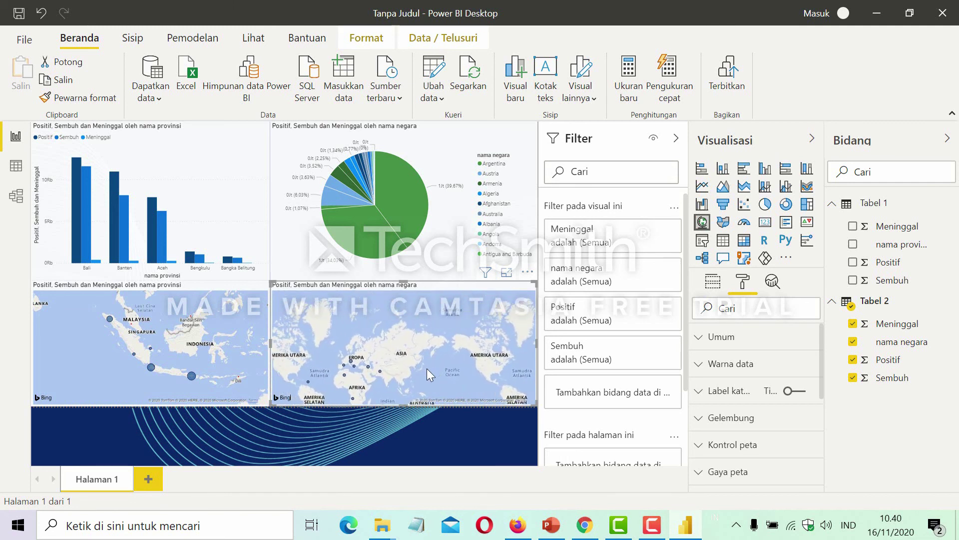
drag(448, 358, 499, 363)
drag(368, 347, 420, 375)
mouse_move(334, 360)
mouse_down()
mouse_move(434, 340)
mouse_move(310, 361)
mouse_move(341, 349)
mouse_up()
drag(440, 364, 370, 349)
scroll(442, 344, up, 1)
drag(449, 340, 301, 372)
drag(330, 319, 370, 342)
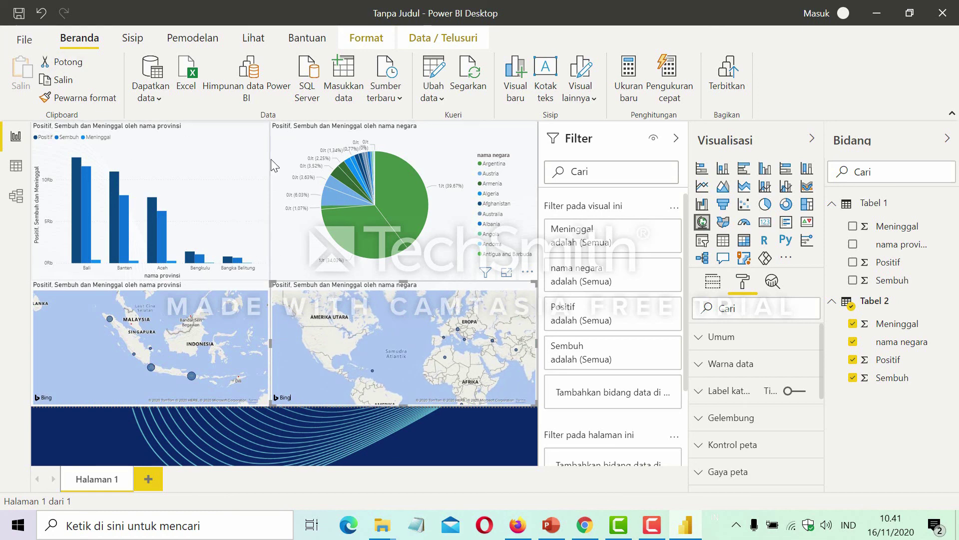
click(23, 39)
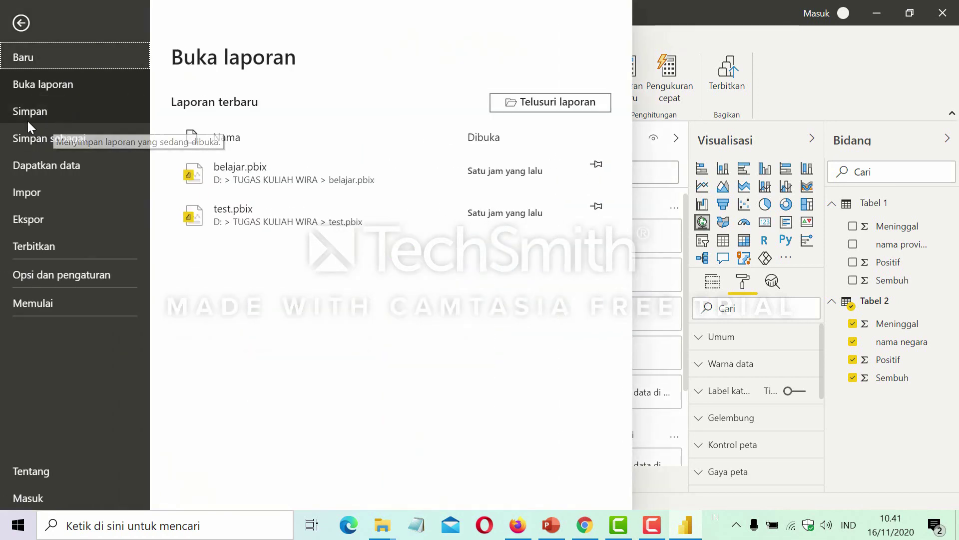
key(Escape)
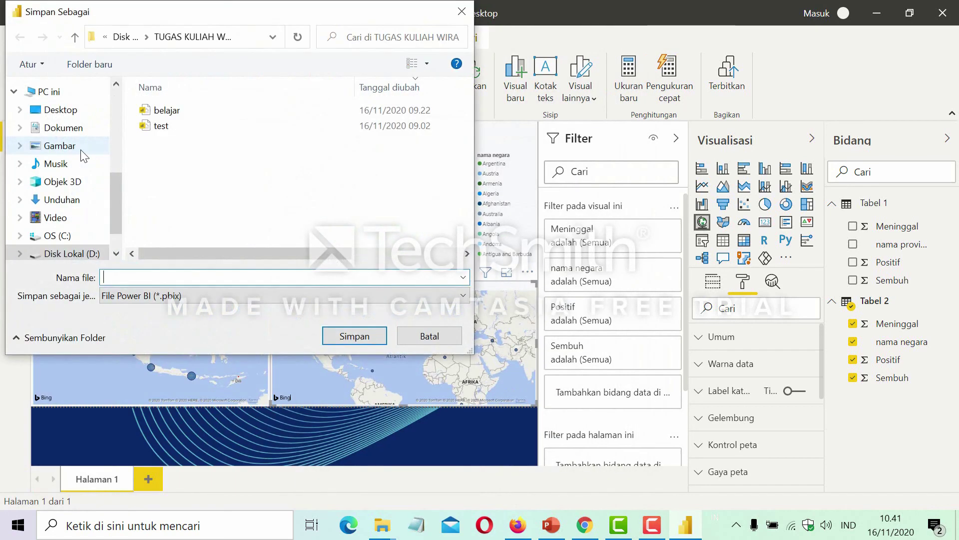
click(469, 11)
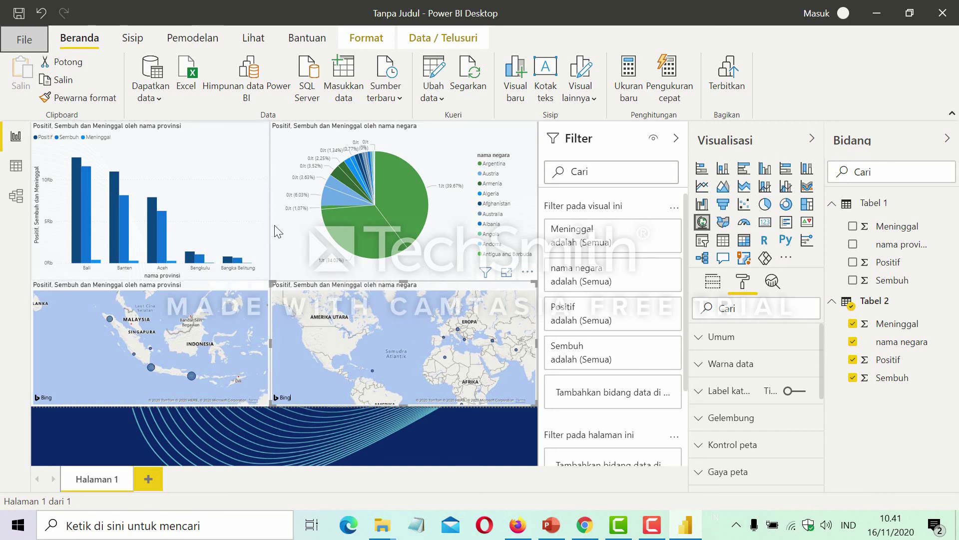
Inspect the details of Argentina's Sembuh slice in the country pie chart.
mouse_move(344, 199)
mouse_move(332, 233)
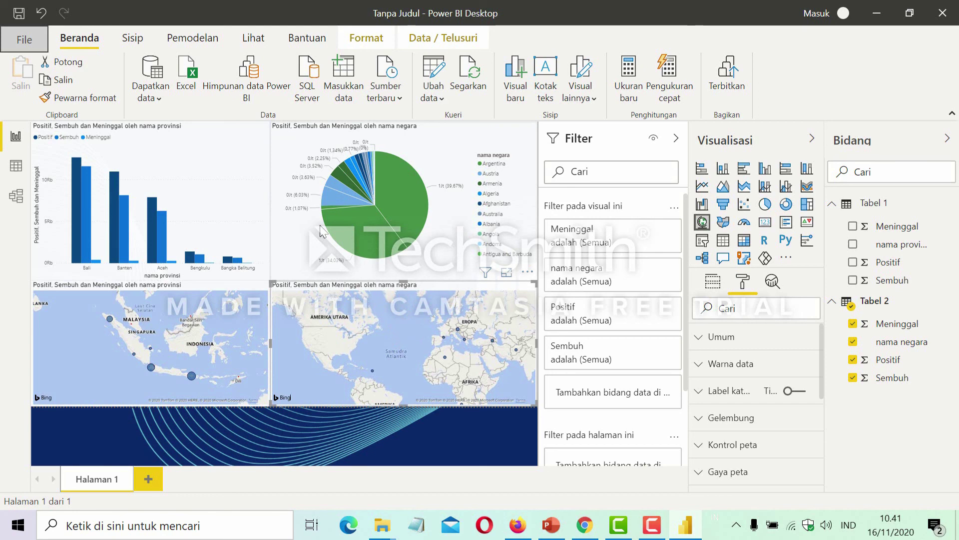
mouse_move(365, 229)
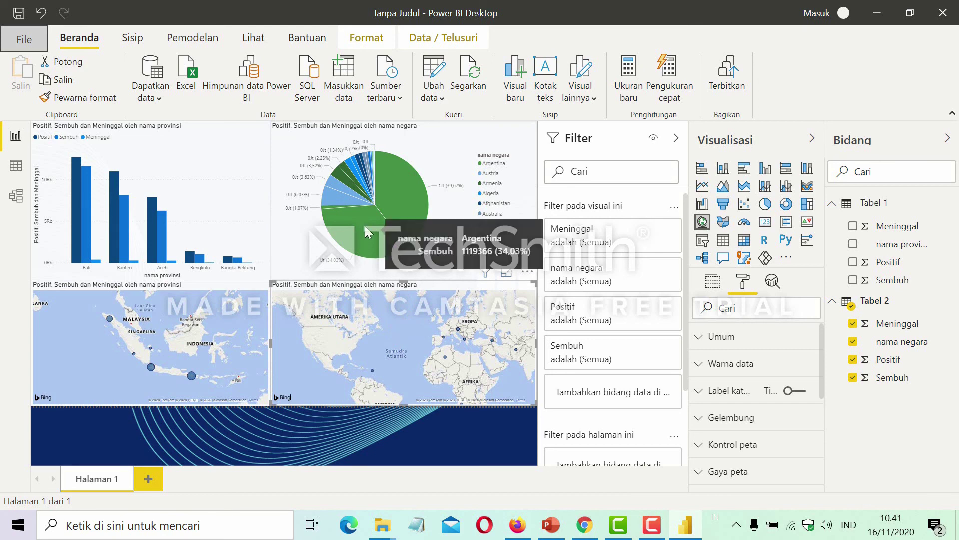